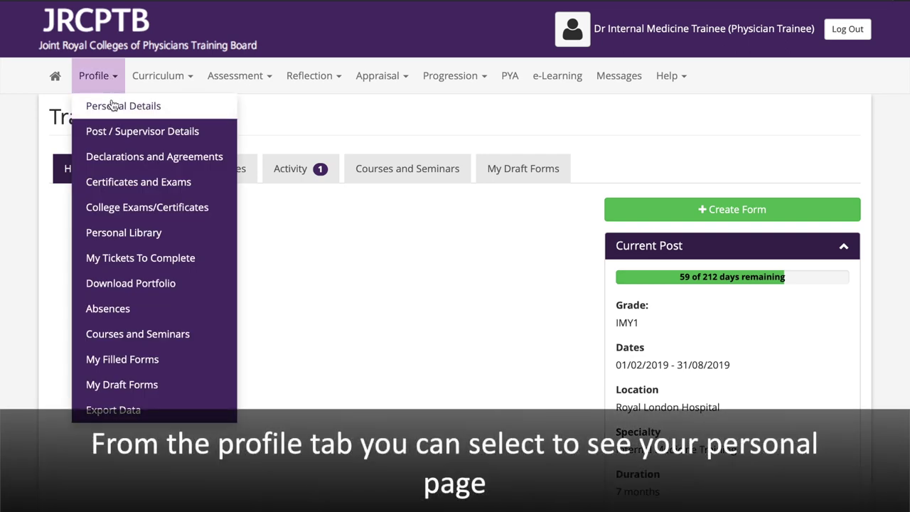
Step: Review the Personal Details page and its profile photo upload section
left_click(112, 105)
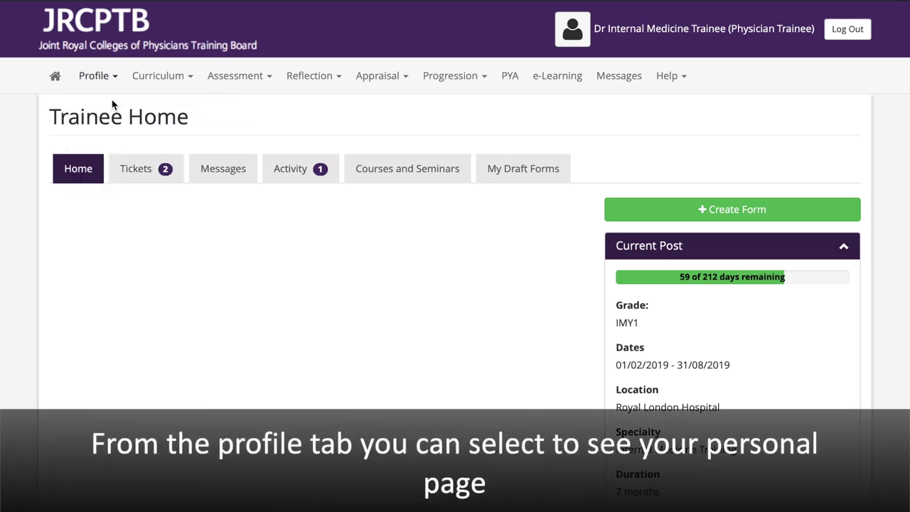
scroll(267, 270, "down", 2)
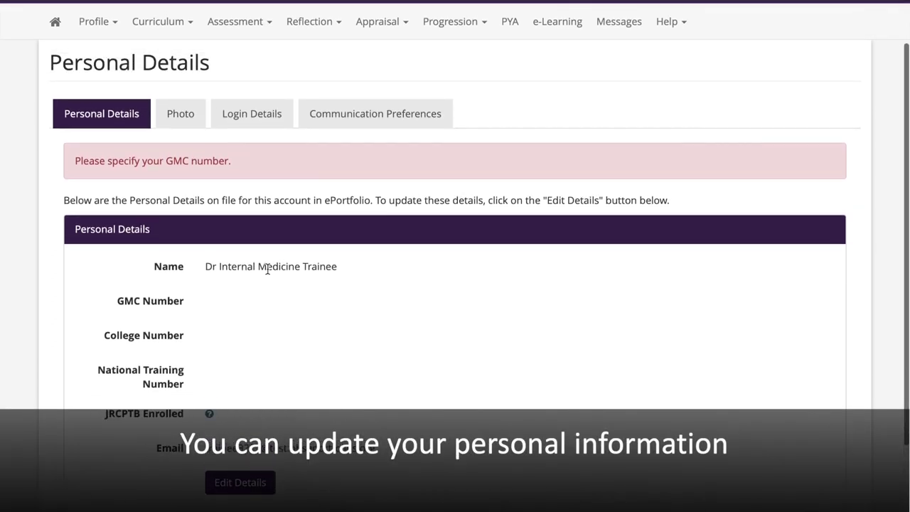
left_click(189, 117)
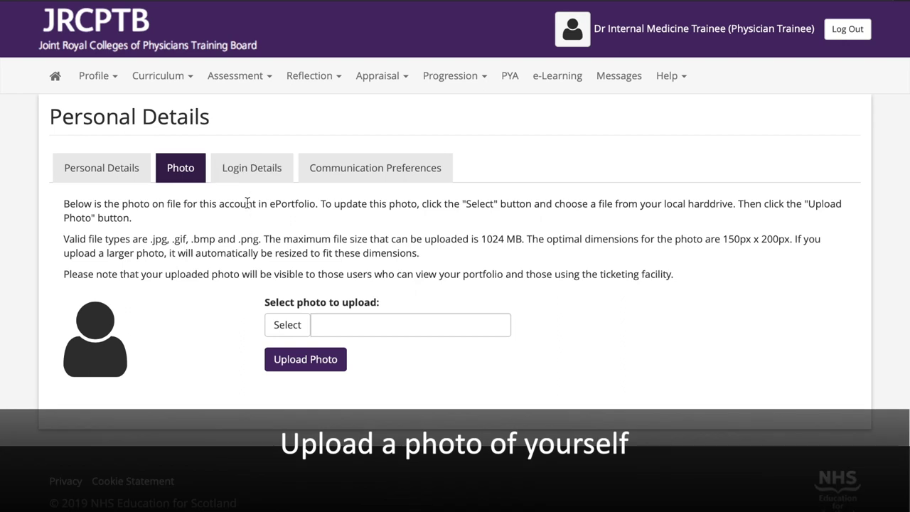
Step: Check the Login Details with the assigned role and username and password change forms
left_click(253, 180)
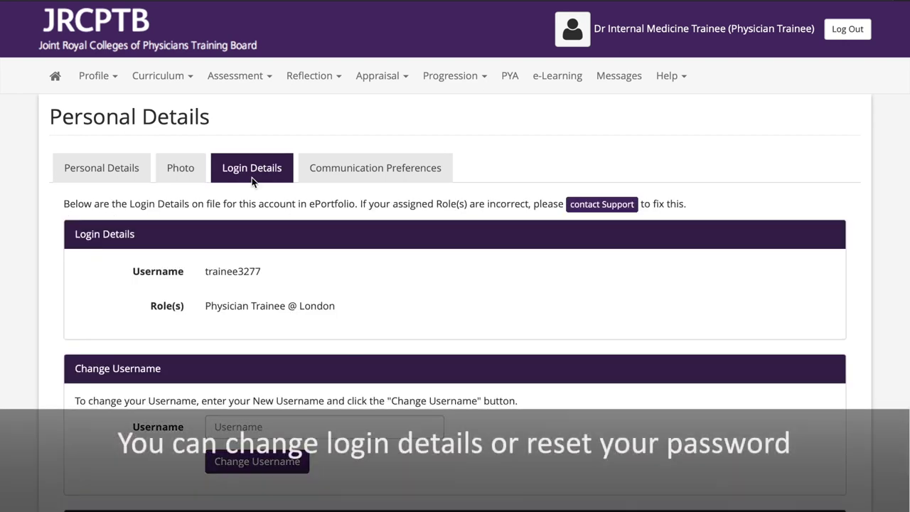
scroll(253, 181, "down", 1)
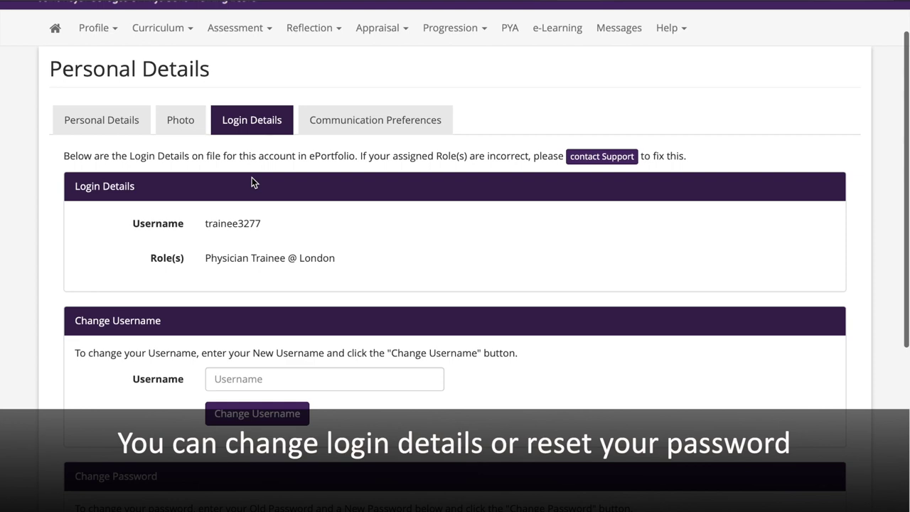
scroll(169, 157, "down", 3)
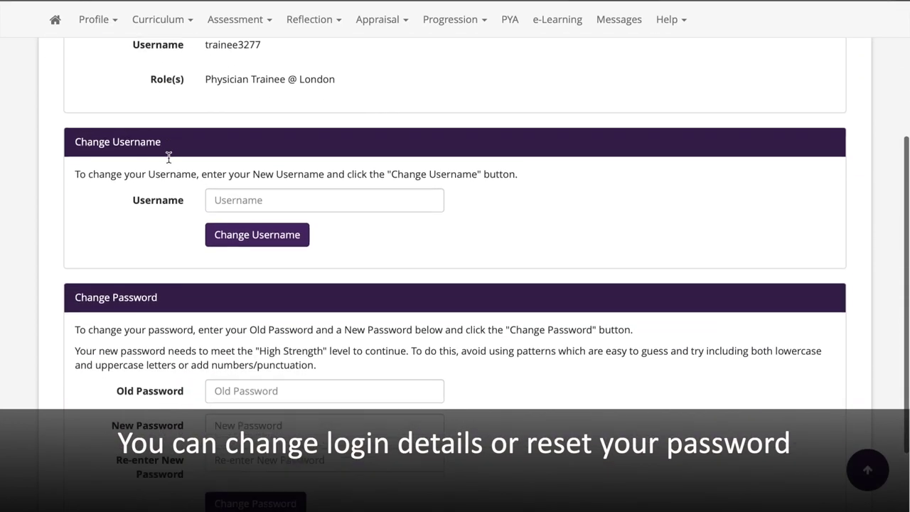
scroll(168, 157, "up", 5)
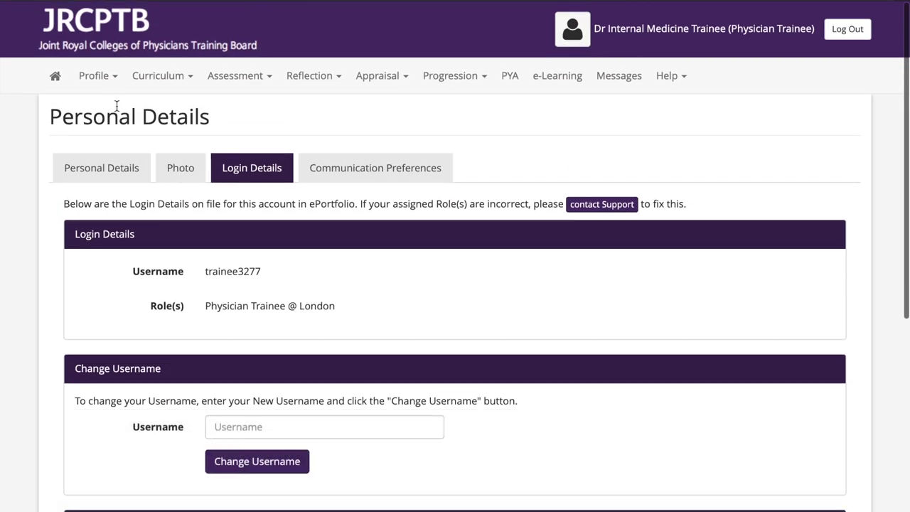
left_click(107, 85)
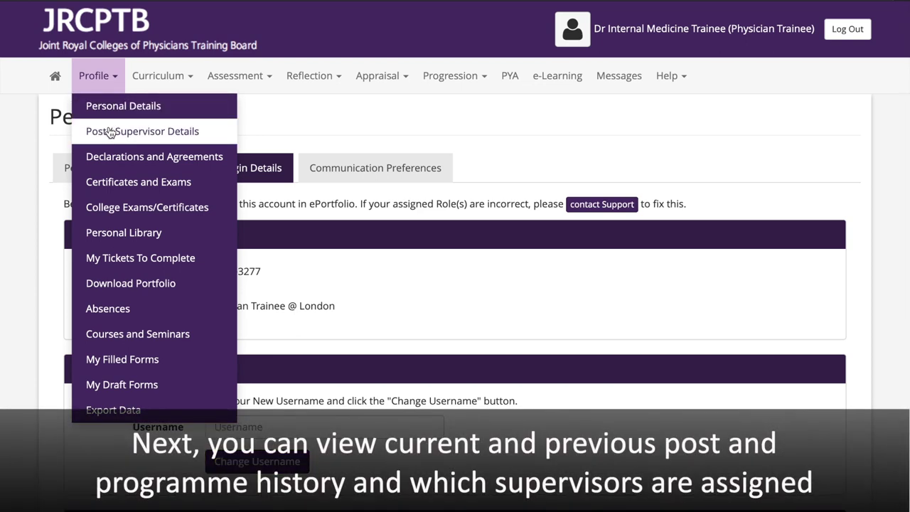
Step: Review the post and supervisor history, then the Certificates and Exams page
left_click(110, 133)
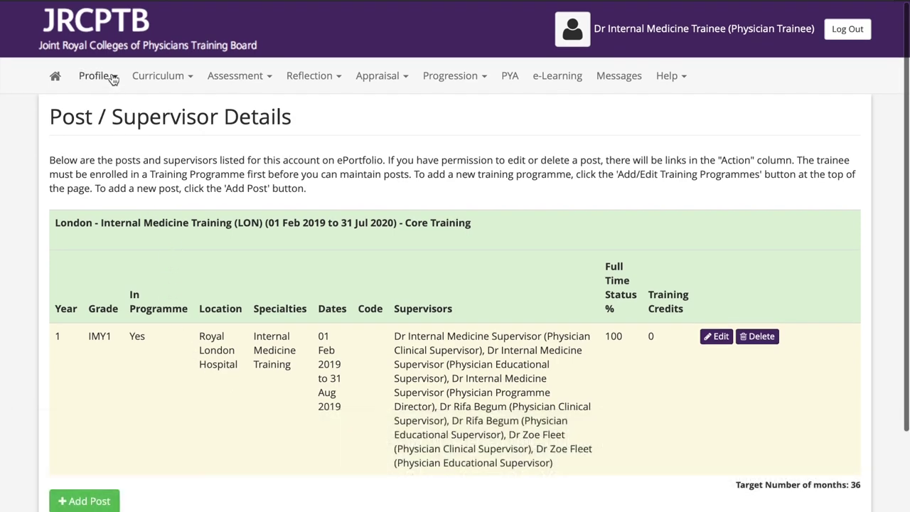
left_click(113, 77)
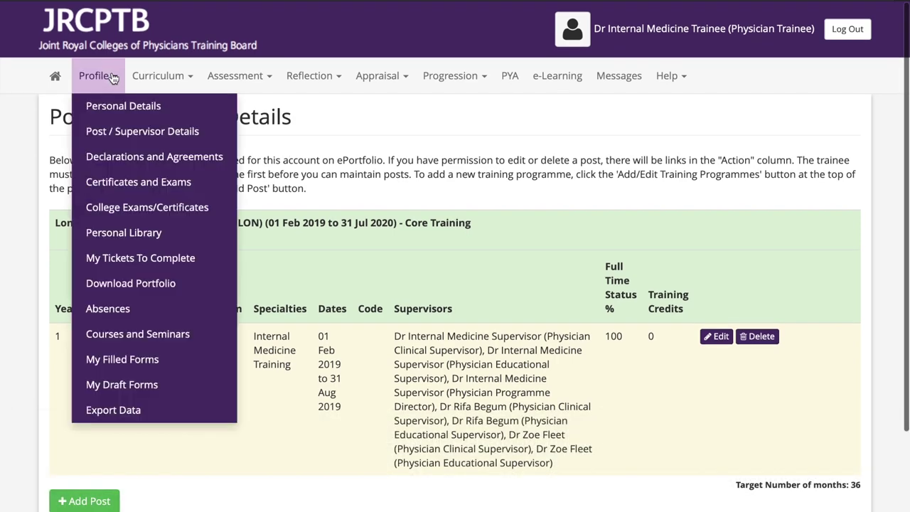
left_click(112, 181)
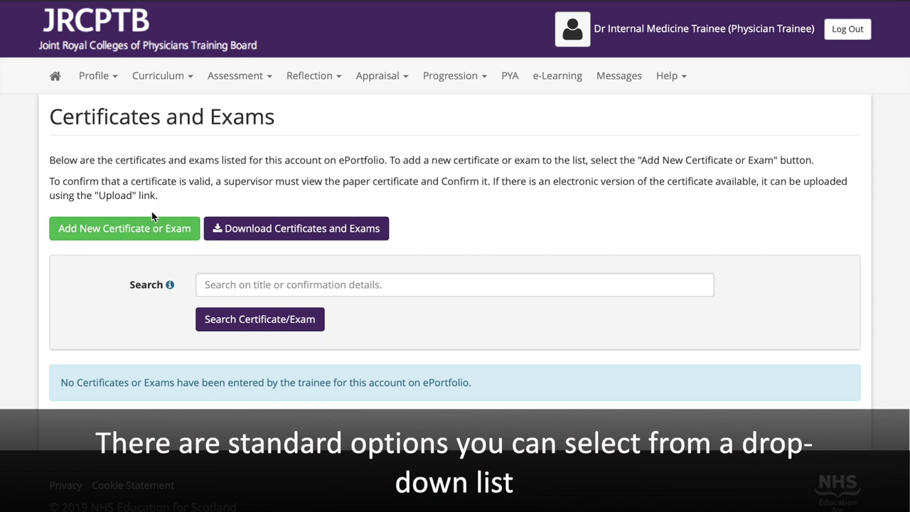
Step: Check the empty College Exams/Certificates page, then go to the Personal Library
left_click(114, 79)
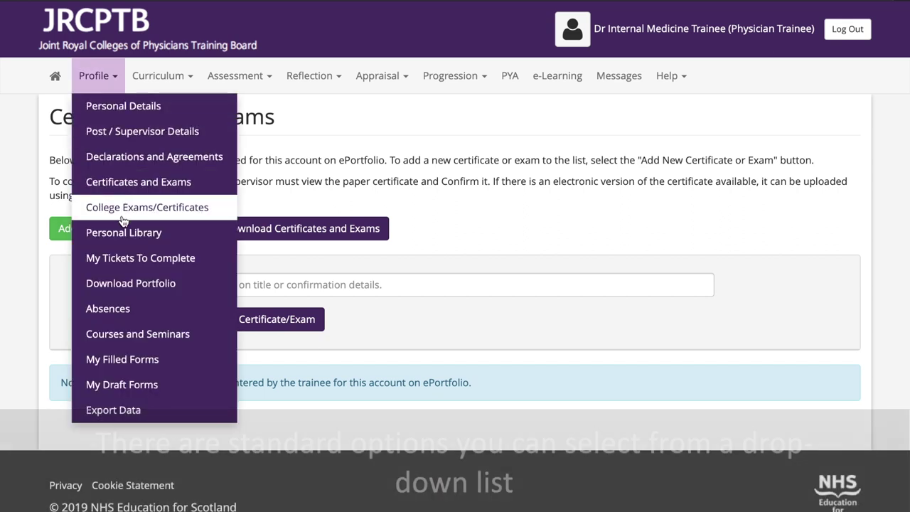
left_click(122, 214)
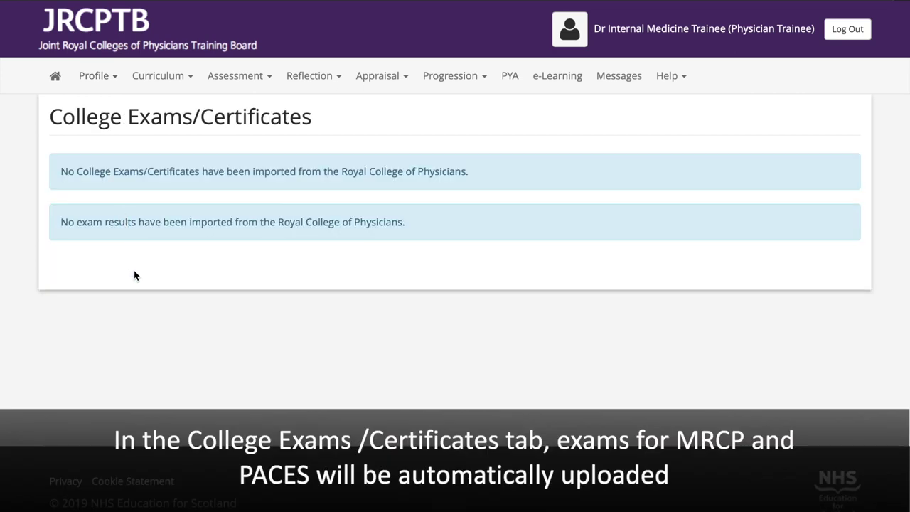
left_click(111, 78)
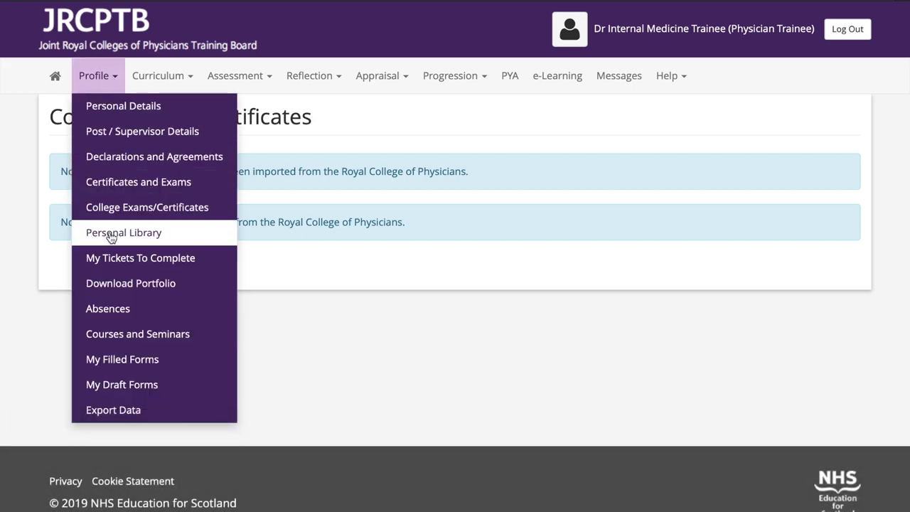
left_click(109, 236)
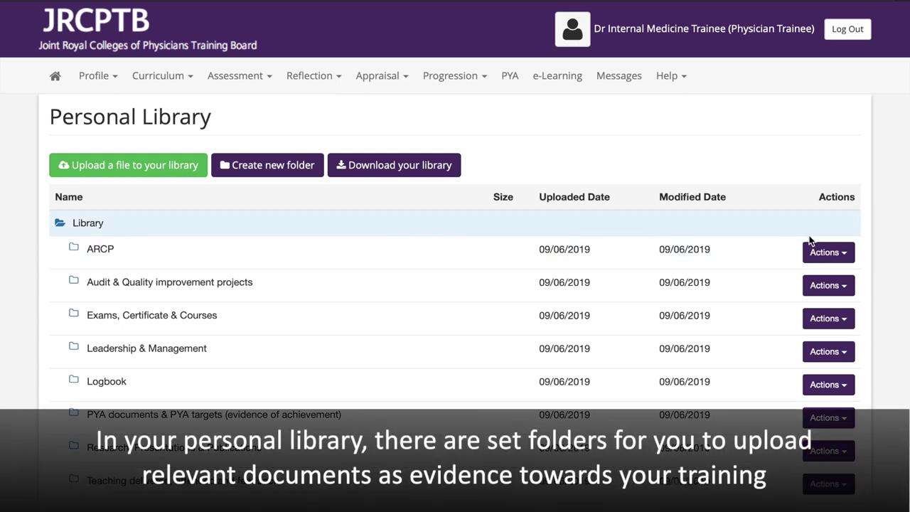
Step: Show the Upload a File action for the ARCP folder in the Personal Library
left_click(831, 252)
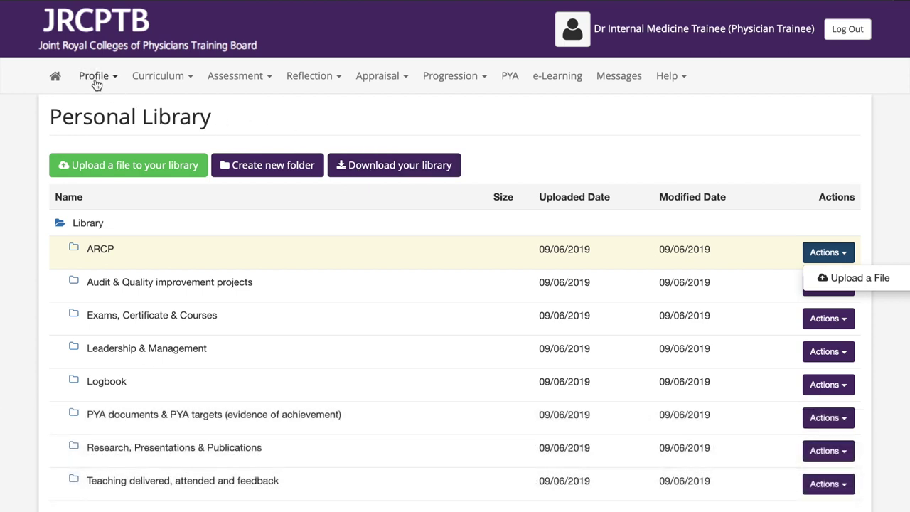
left_click(96, 80)
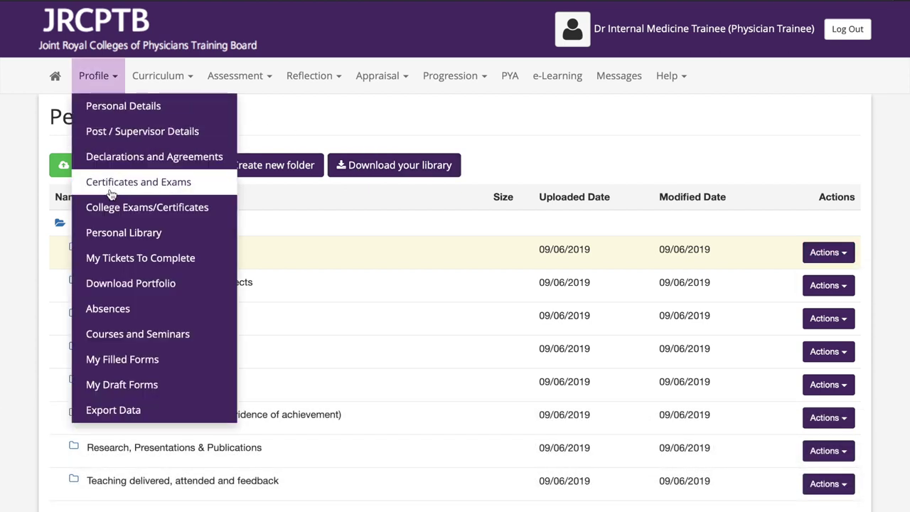
Step: Create a portfolio PDF with the ACAT_IMT 07 Jun 2019 form selected, leaving 49/50 slots
left_click(112, 282)
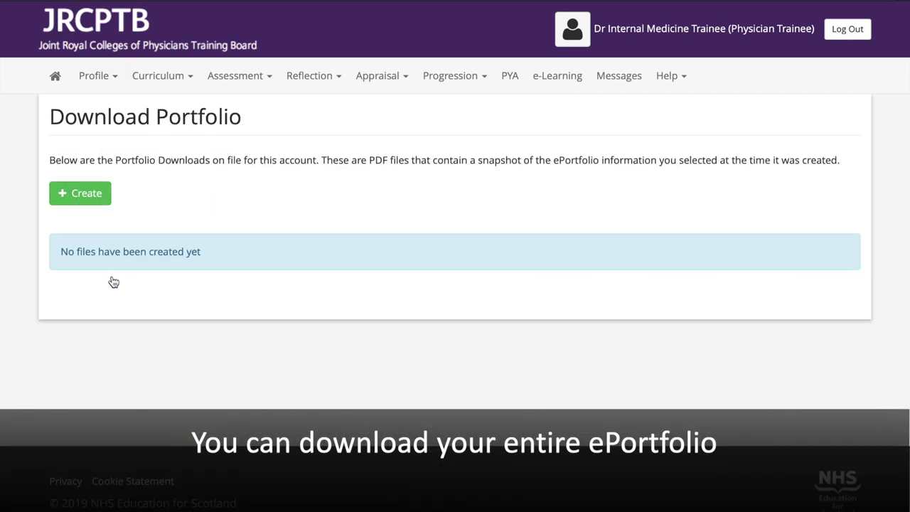
left_click(98, 202)
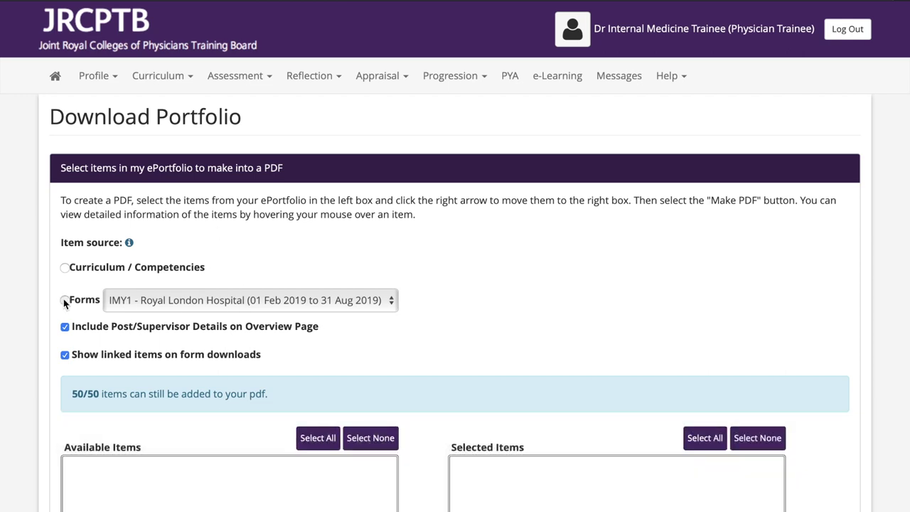
scroll(167, 352, "down", 2)
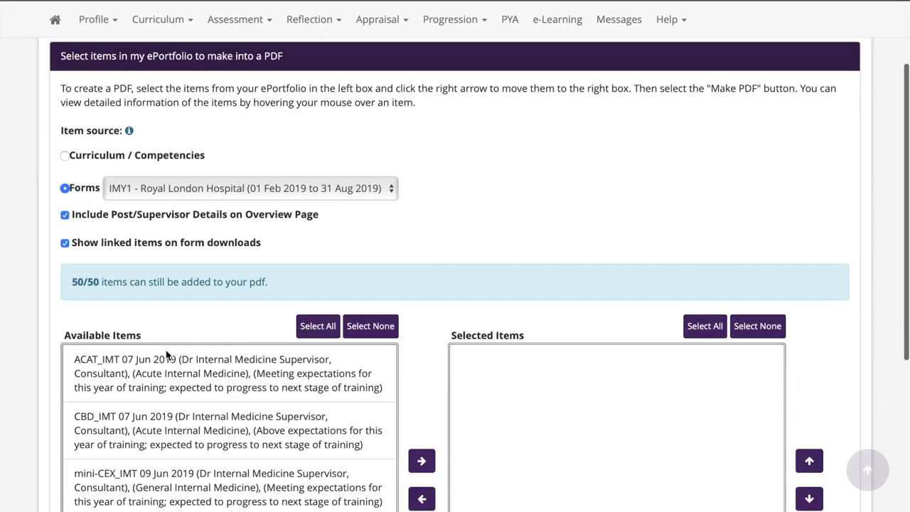
left_click(166, 350)
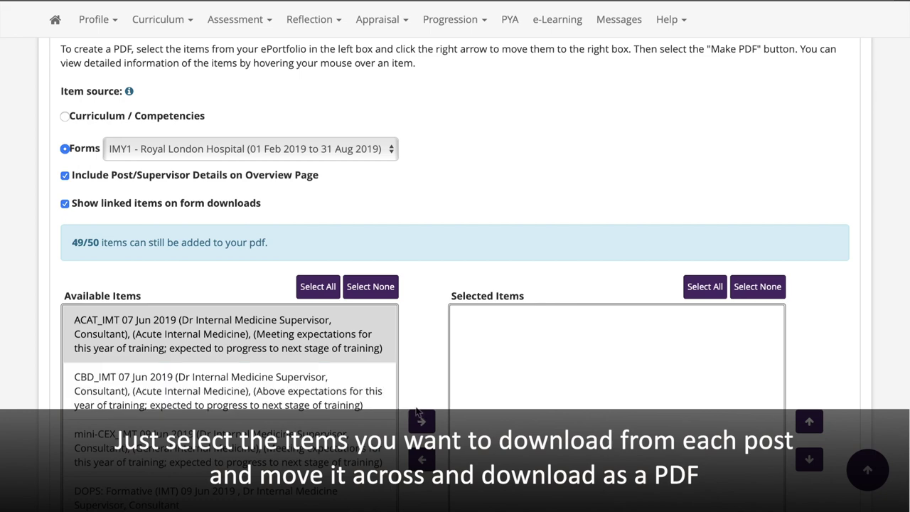
left_click(420, 422)
scroll(420, 423, "down", 2)
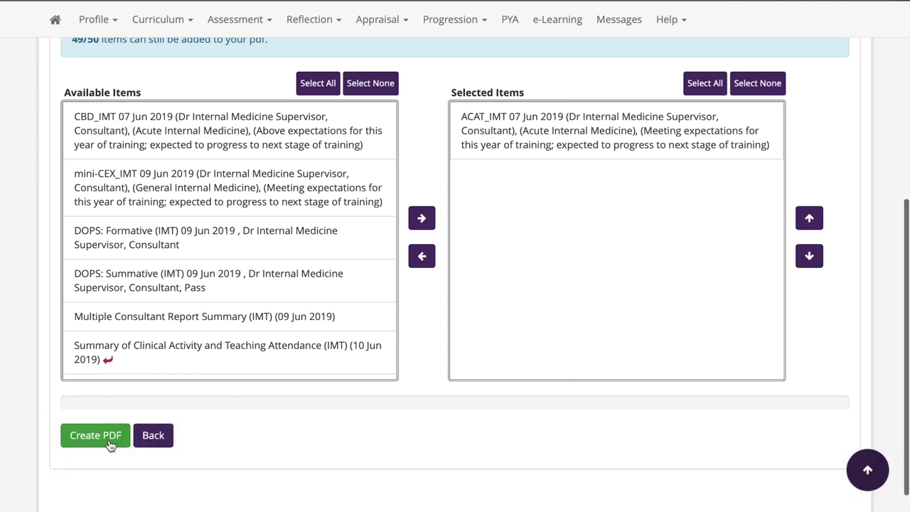
scroll(110, 441, "up", 10)
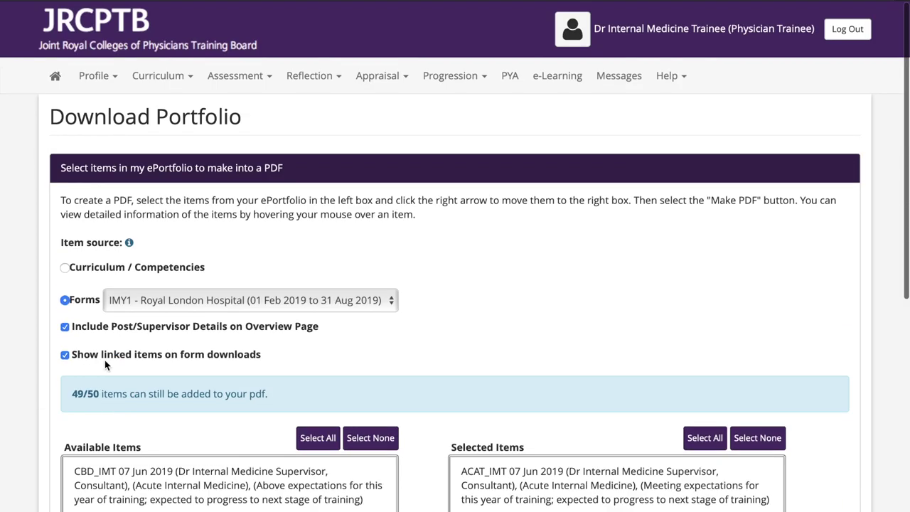
left_click(94, 75)
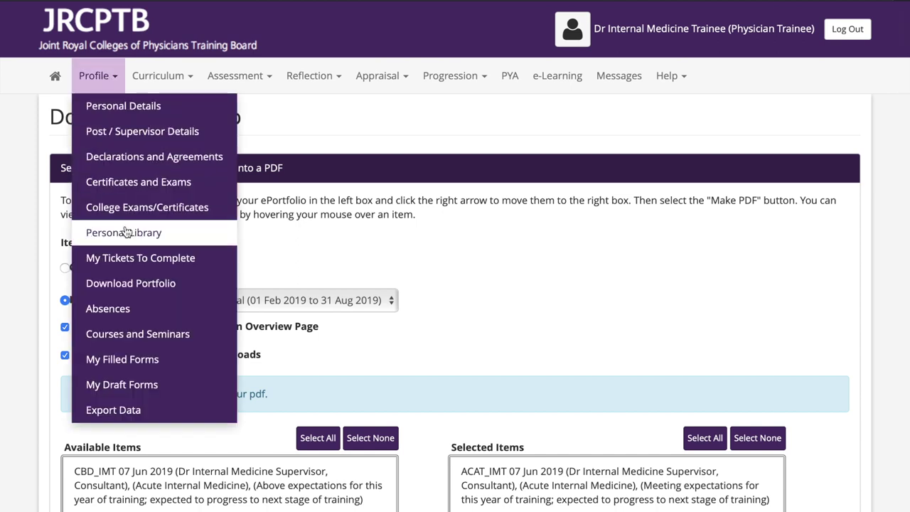
left_click(122, 333)
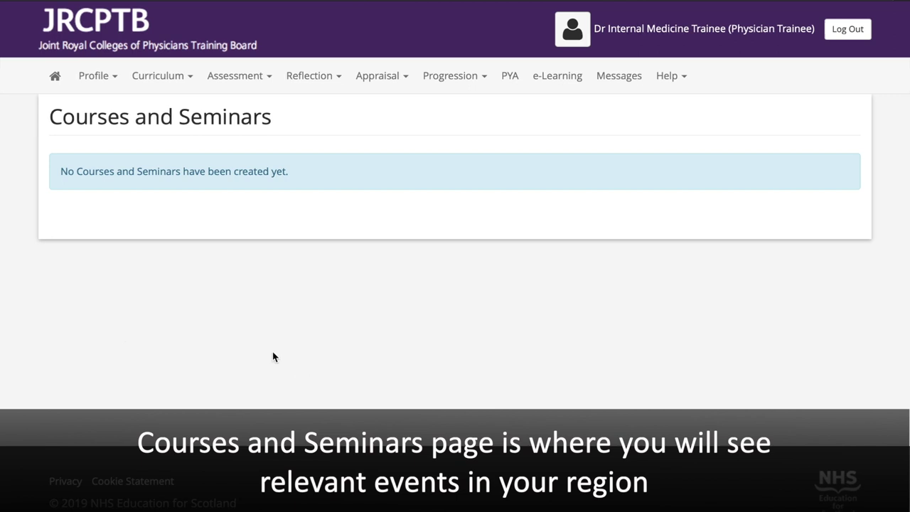
Step: Open the Internal Medicine Training Stage 1 curriculum and read its Curriculum Instructions
left_click(188, 82)
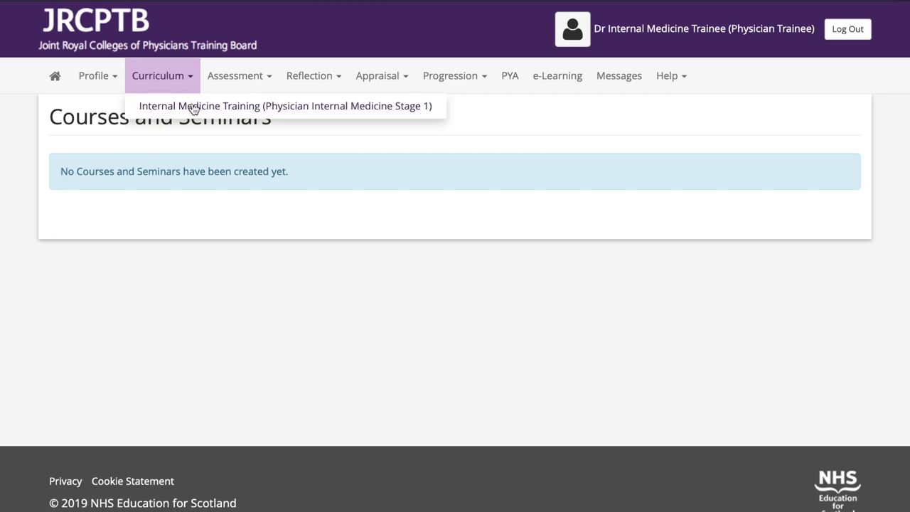
left_click(193, 107)
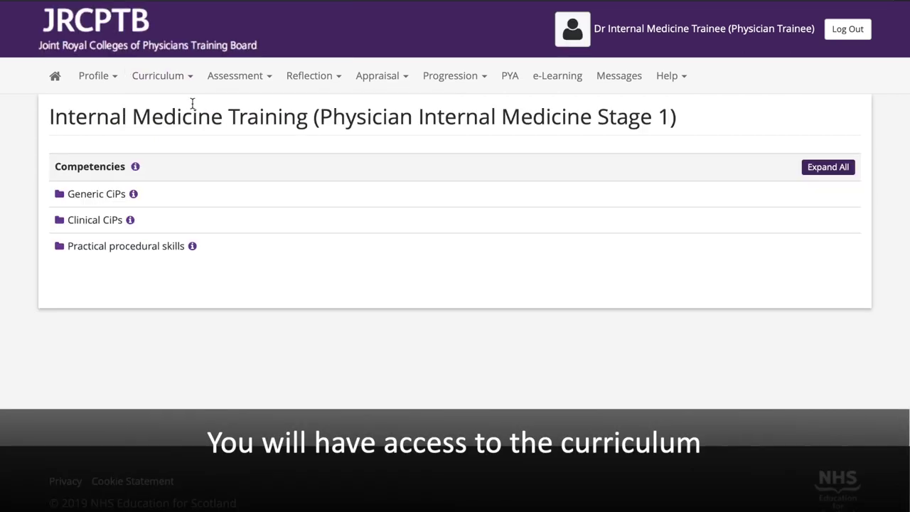
left_click(135, 167)
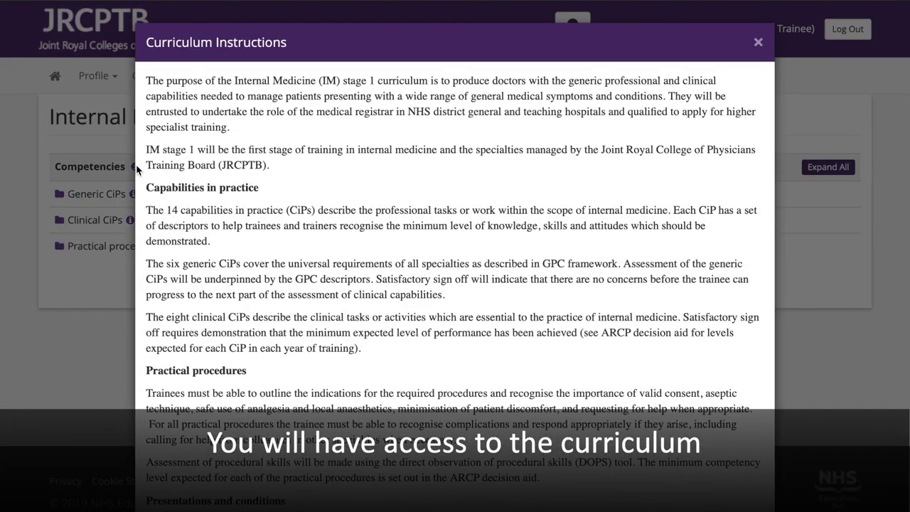
scroll(124, 162, "down", 2)
scroll(111, 155, "up", 2)
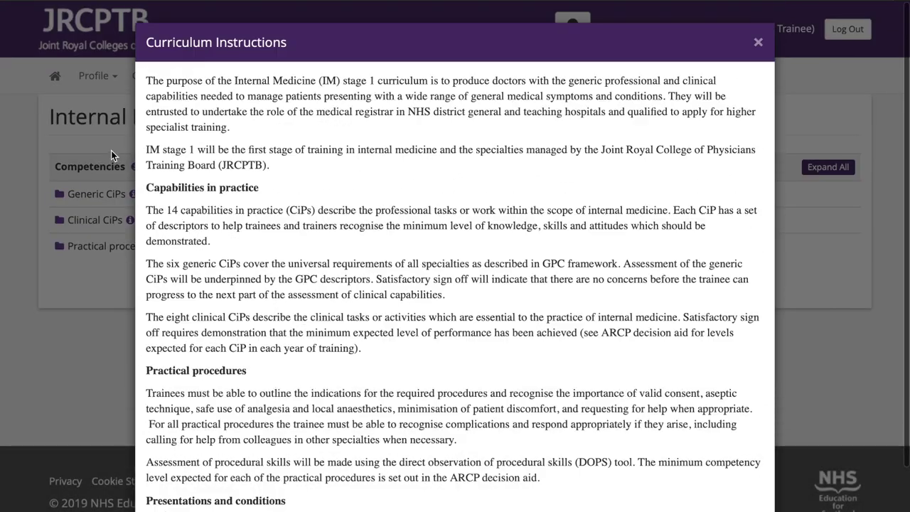
left_click(111, 150)
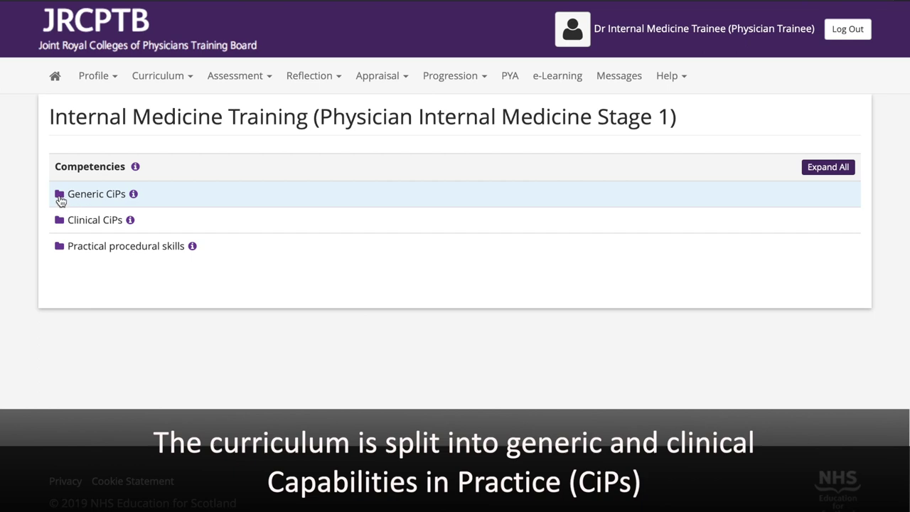
left_click(61, 200)
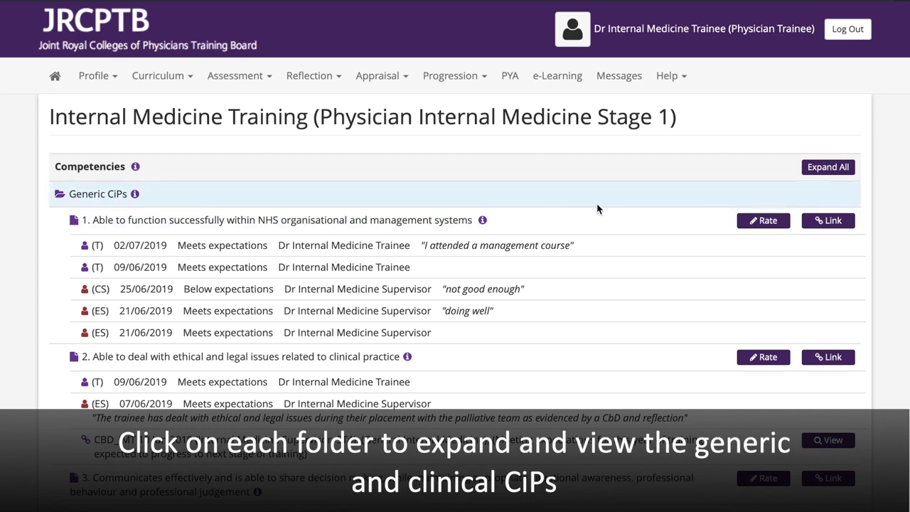
left_click(766, 226)
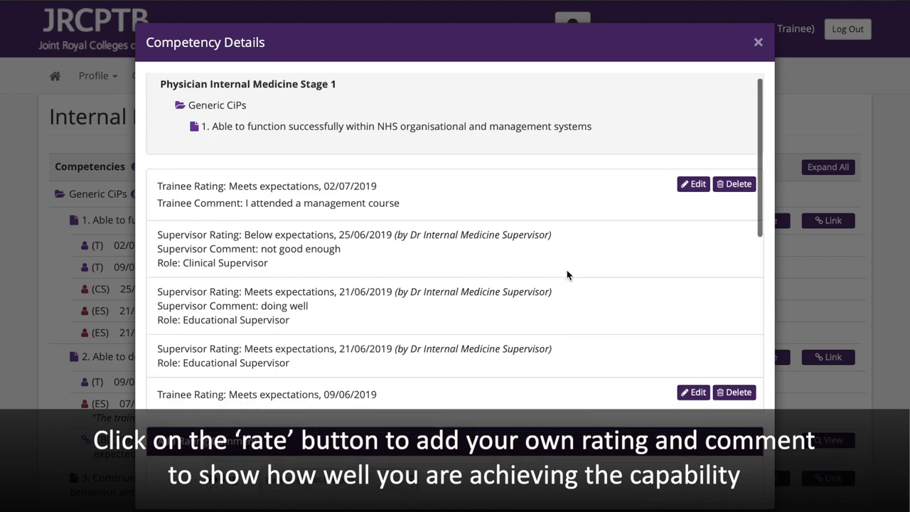
scroll(569, 273, "down", 3)
left_click(418, 362)
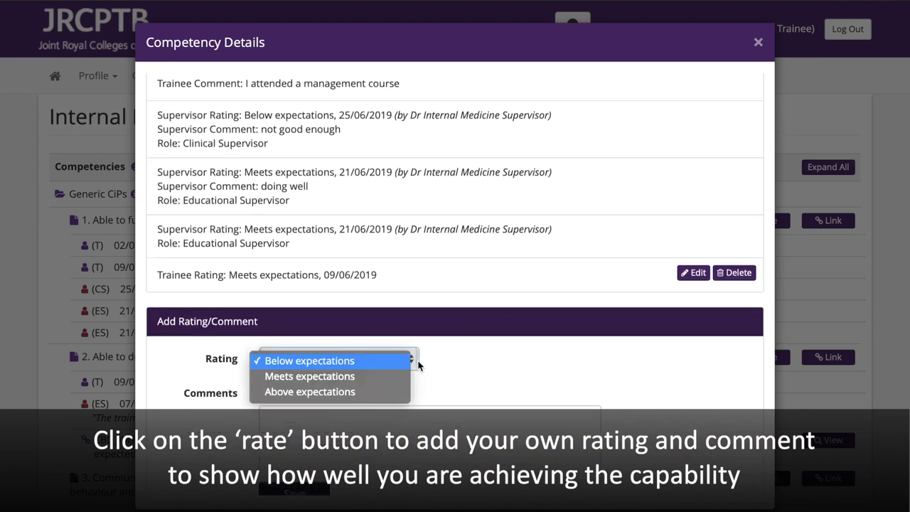
key("Return")
scroll(444, 364, "down", 2)
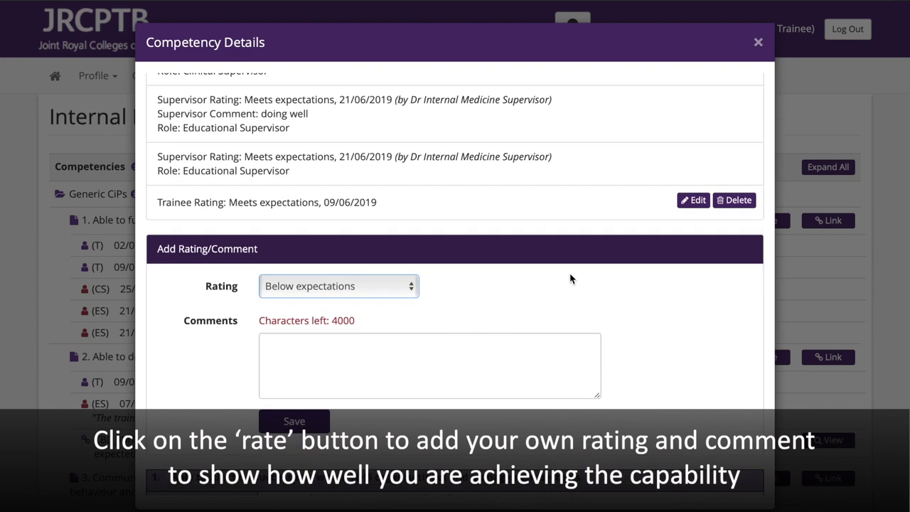
scroll(568, 277, "up", 2)
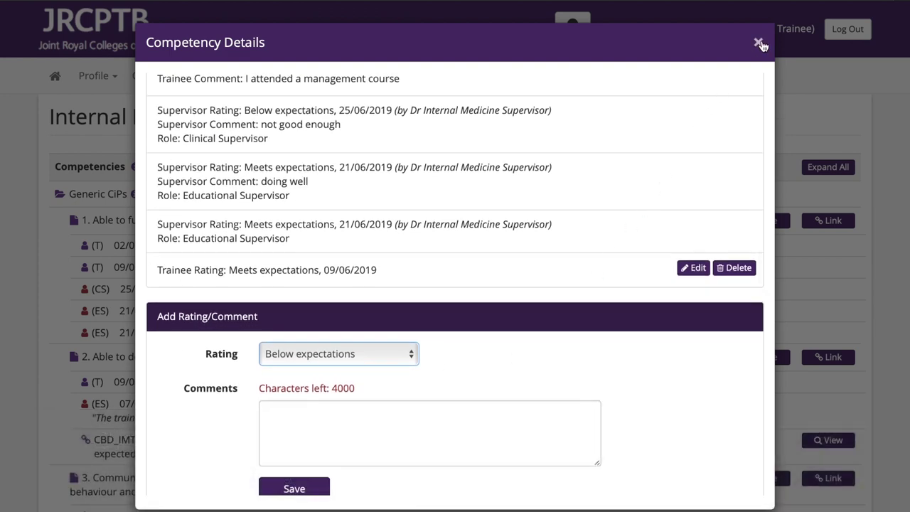
left_click(758, 43)
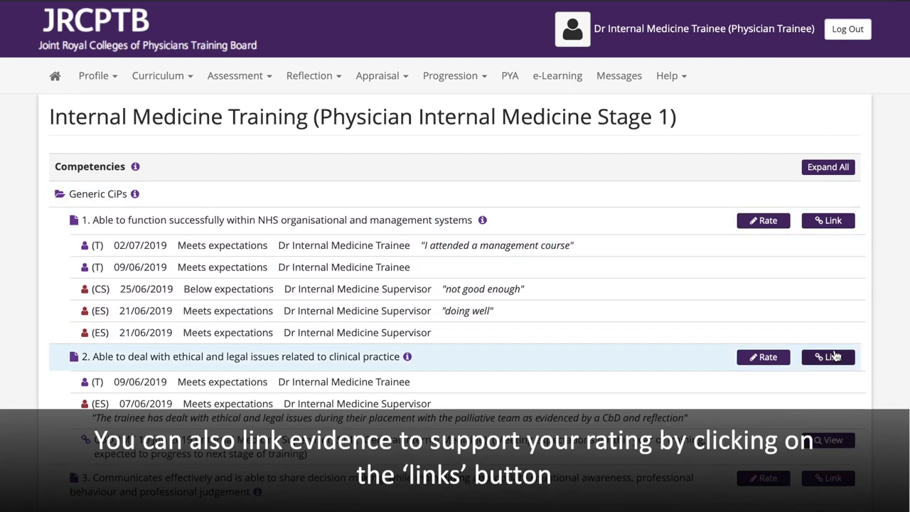
Step: Link the geriatric medicine CBD_IMT form from group AssessmentGeneric as CiP 2 evidence
left_click(833, 360)
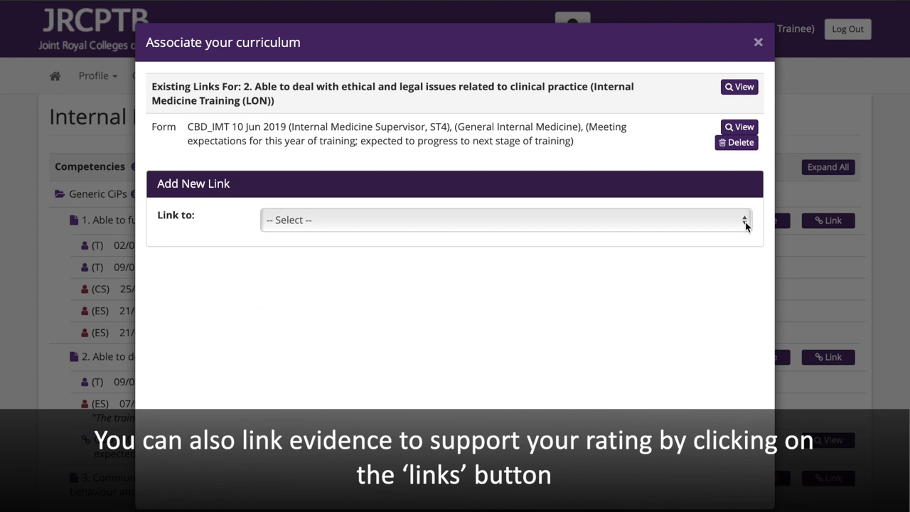
left_click(746, 226)
left_click(734, 236)
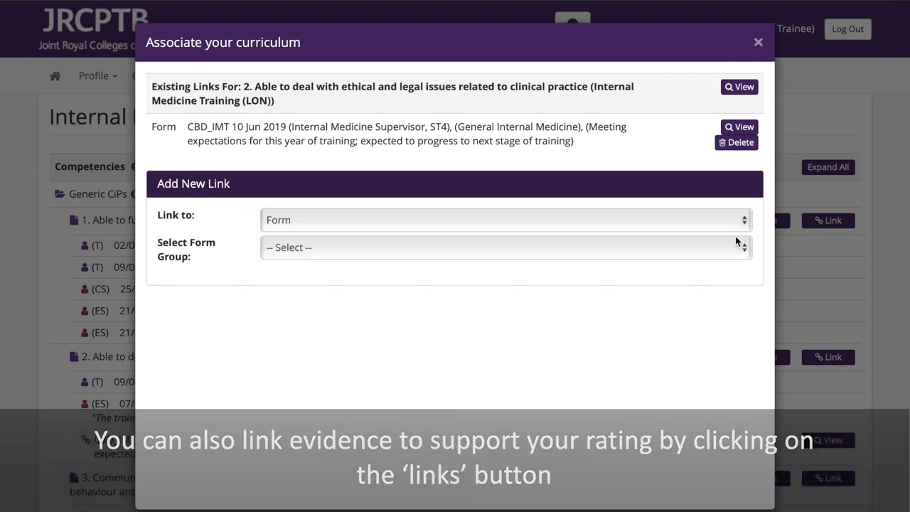
left_click(745, 247)
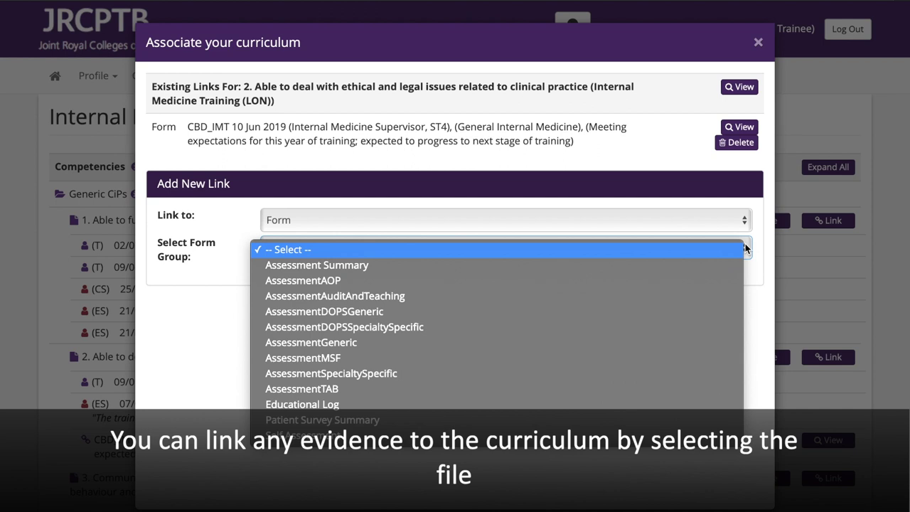
left_click(647, 342)
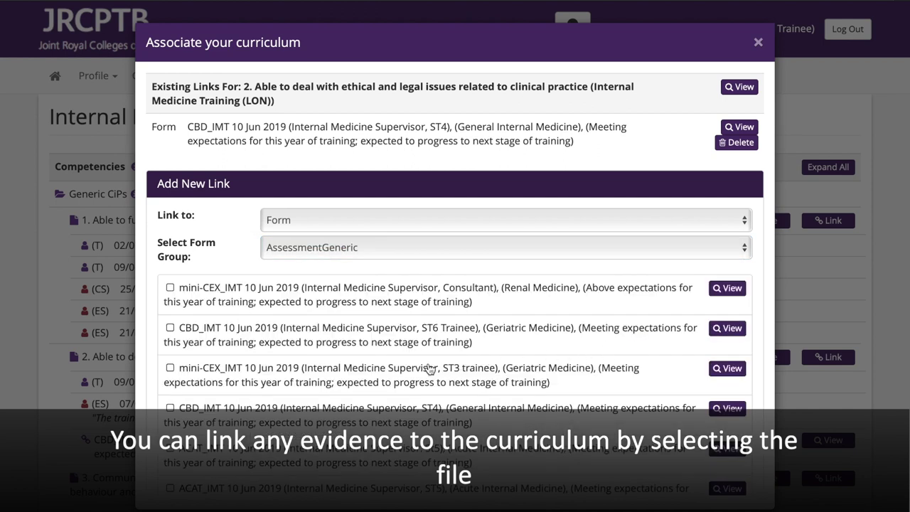
left_click(171, 328)
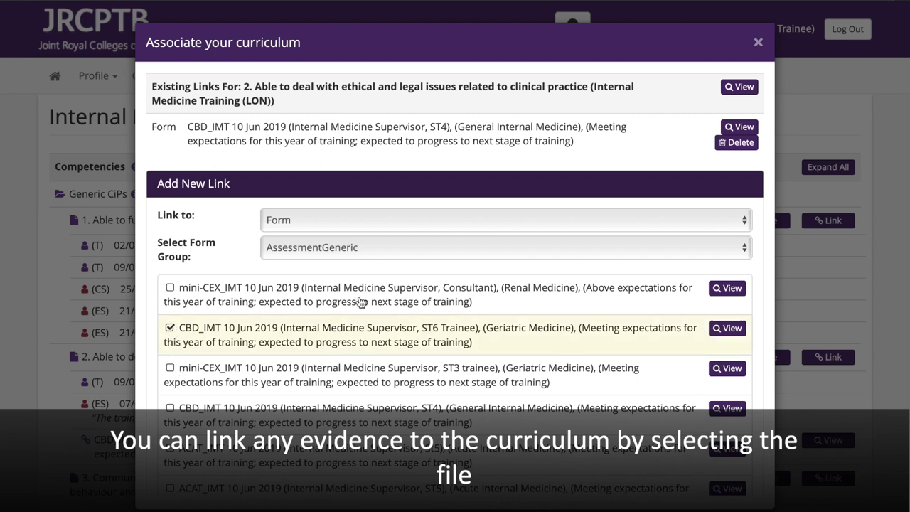
scroll(385, 324, "down", 2)
scroll(384, 324, "down", 2)
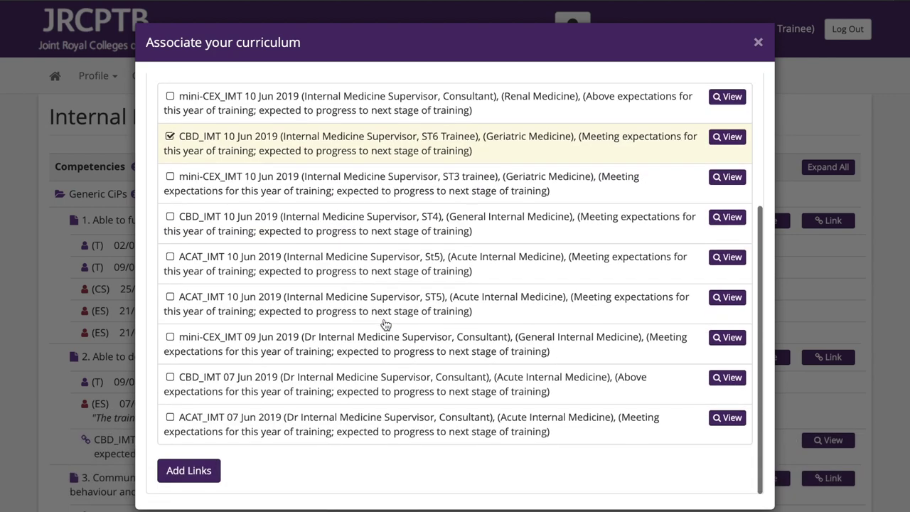
left_click(190, 473)
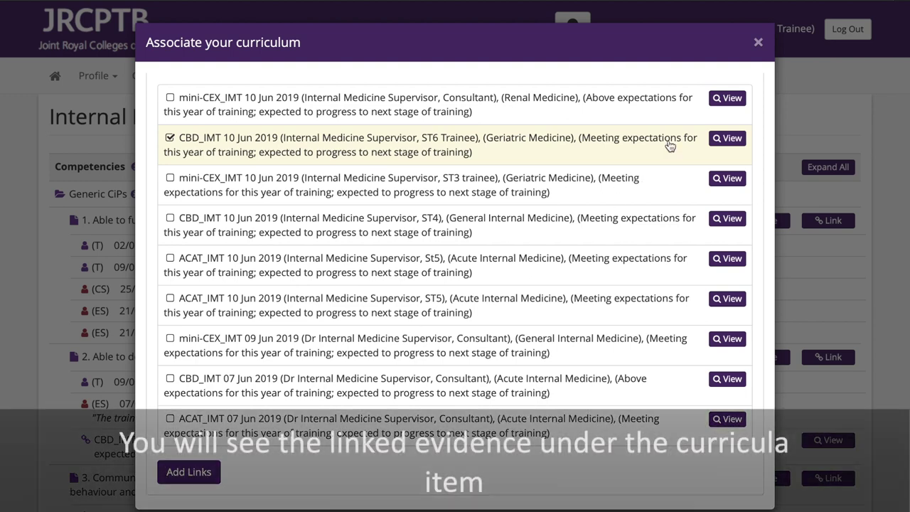
left_click(757, 42)
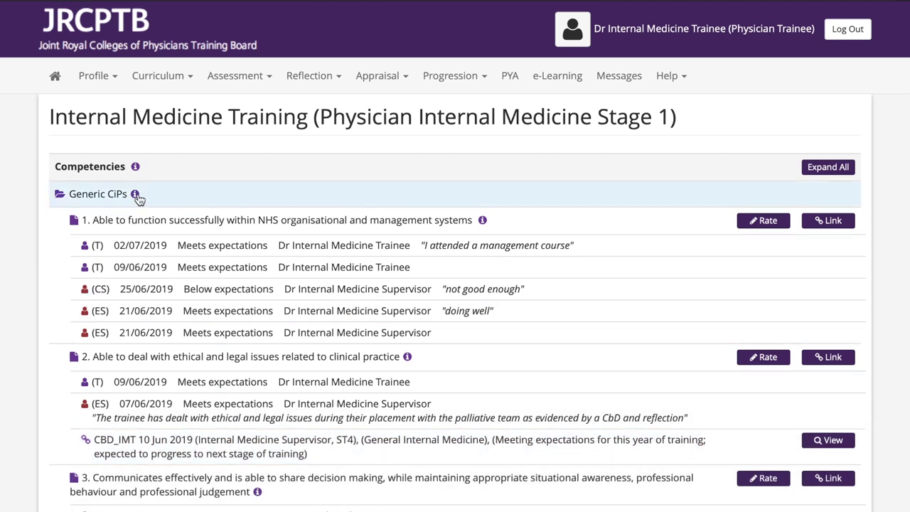
Step: Show the Assessment menu with its Generic and Specialty Specific DOPs choices
left_click(256, 86)
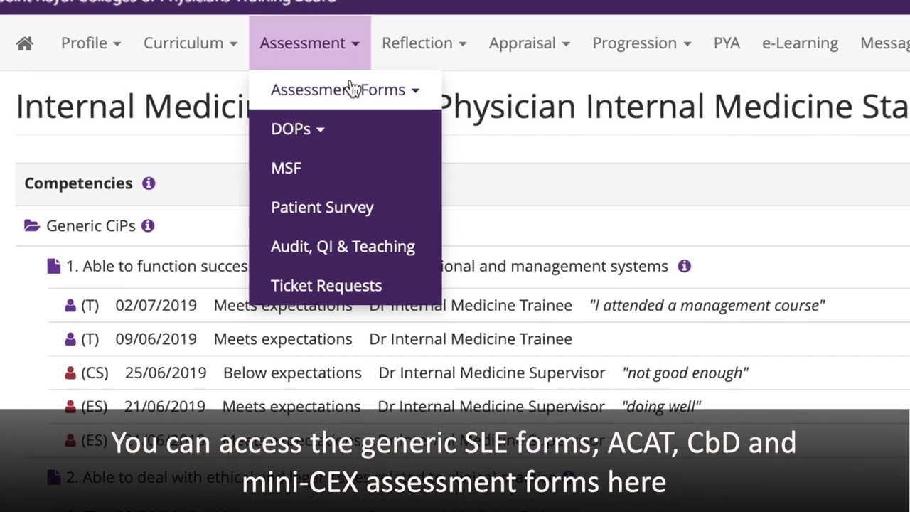
left_click(391, 86)
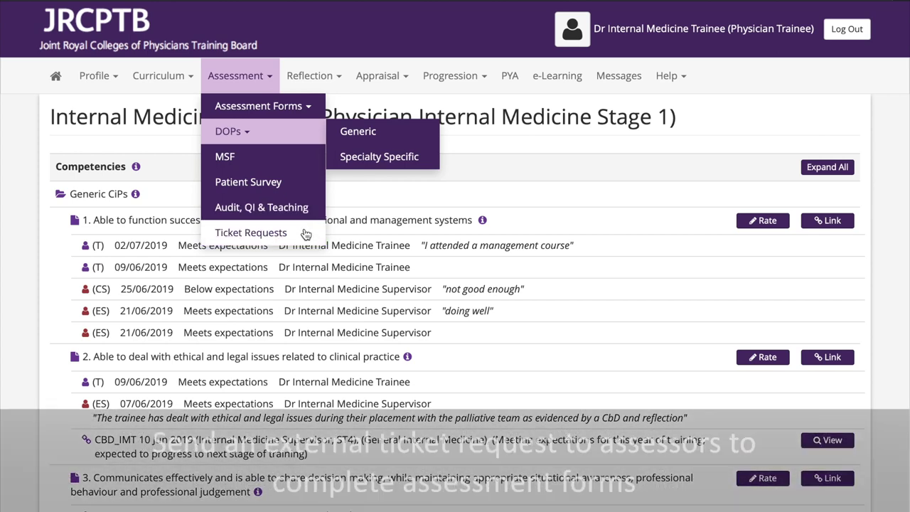
Step: Open Ticket Requests and highlight the 30-day ticket expiry note above the ticket table
left_click(305, 233)
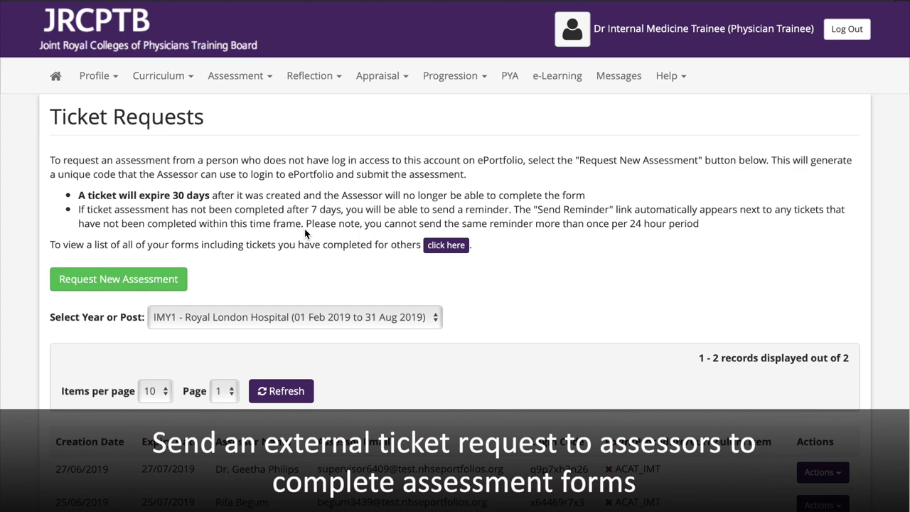
scroll(305, 229, "down", 1)
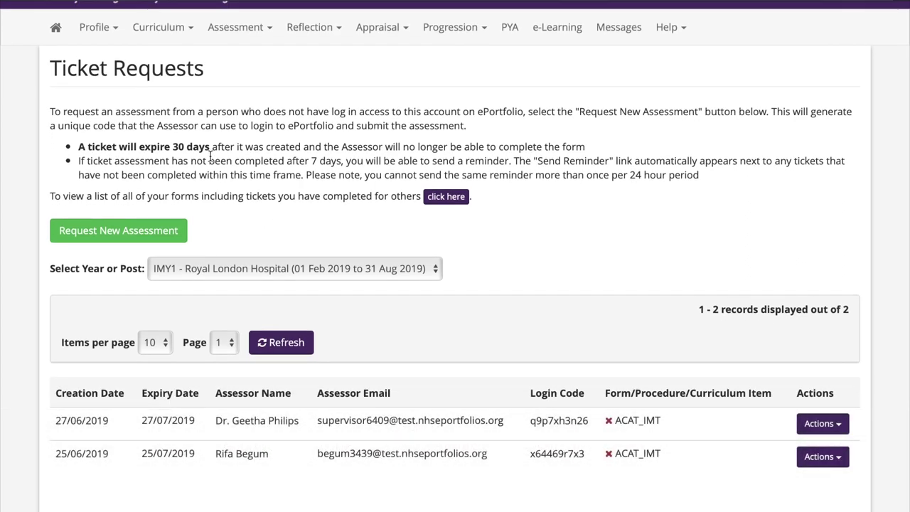
left_click_drag(210, 153, 140, 142)
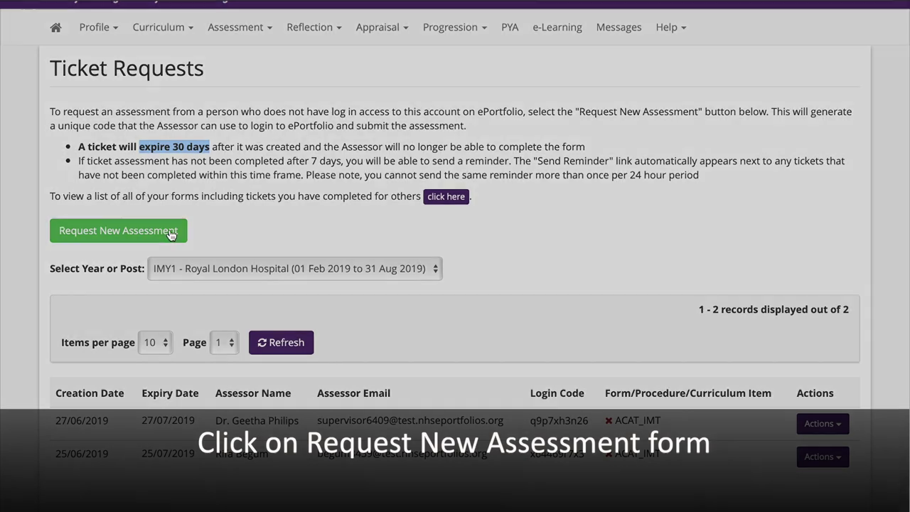
Step: Start a new assessment ticket request for the ACAT_IMT form
left_click(171, 233)
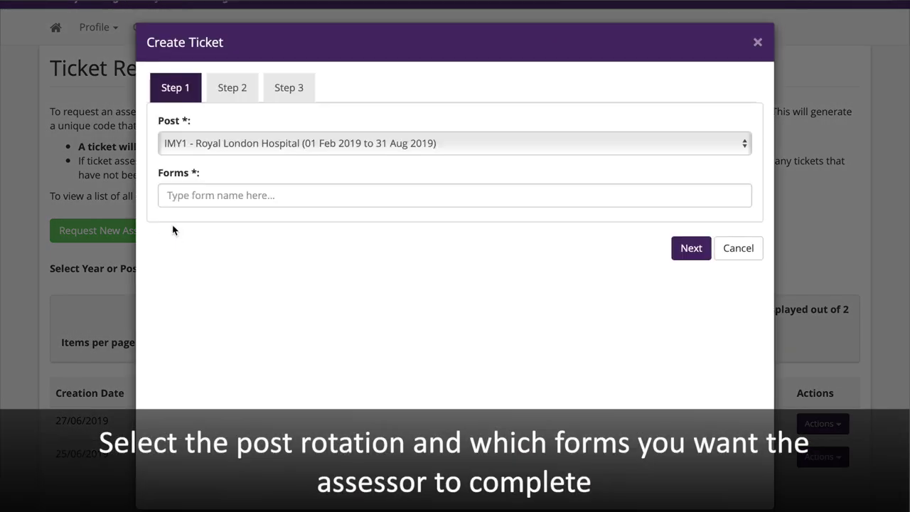
left_click(190, 202)
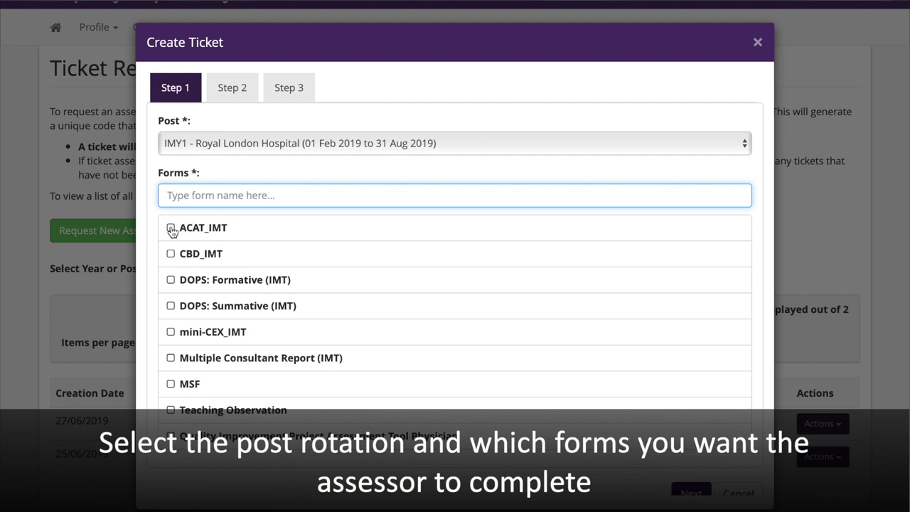
left_click(170, 231)
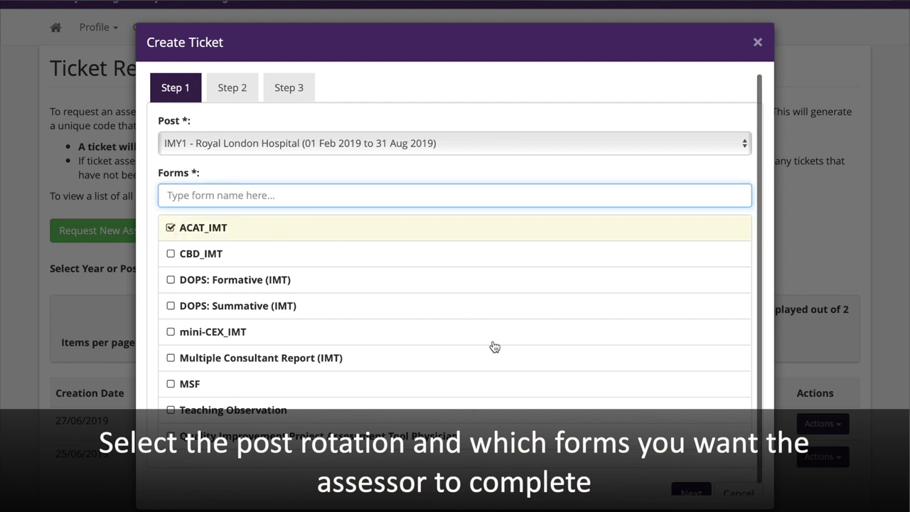
scroll(494, 346, "down", 1)
left_click(692, 480)
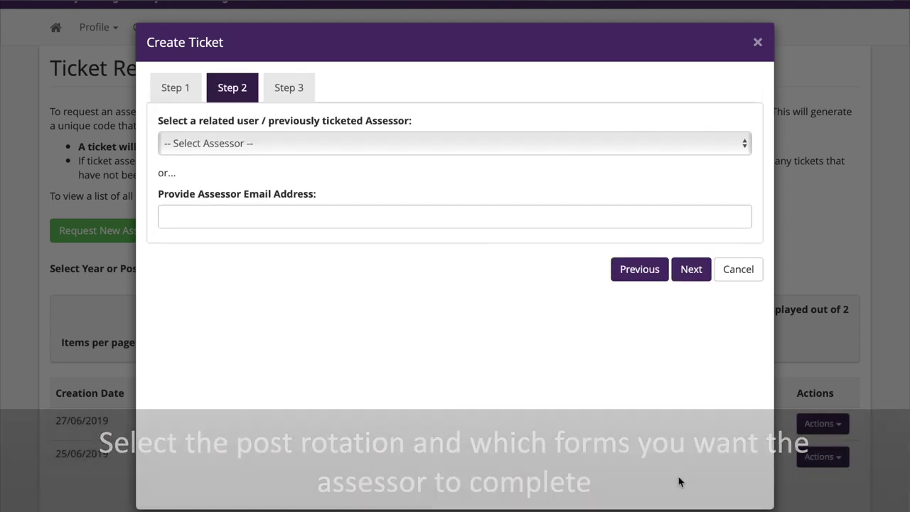
Step: Send the ticket to a previously ticketed assessor with the comment 'Please complete'
left_click(282, 149)
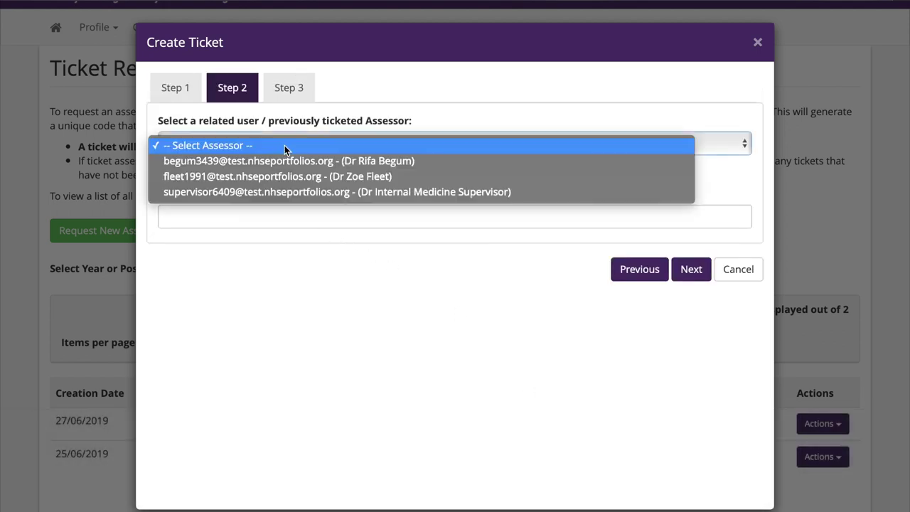
left_click(280, 161)
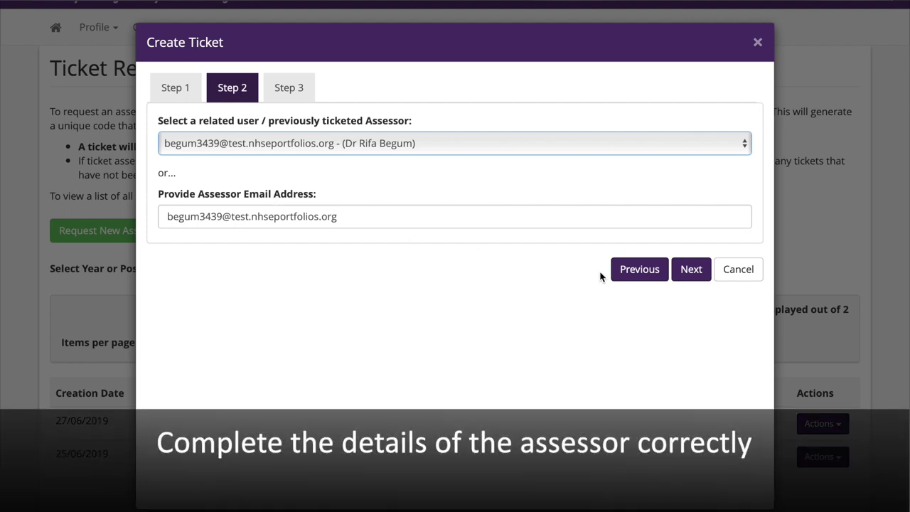
left_click(688, 275)
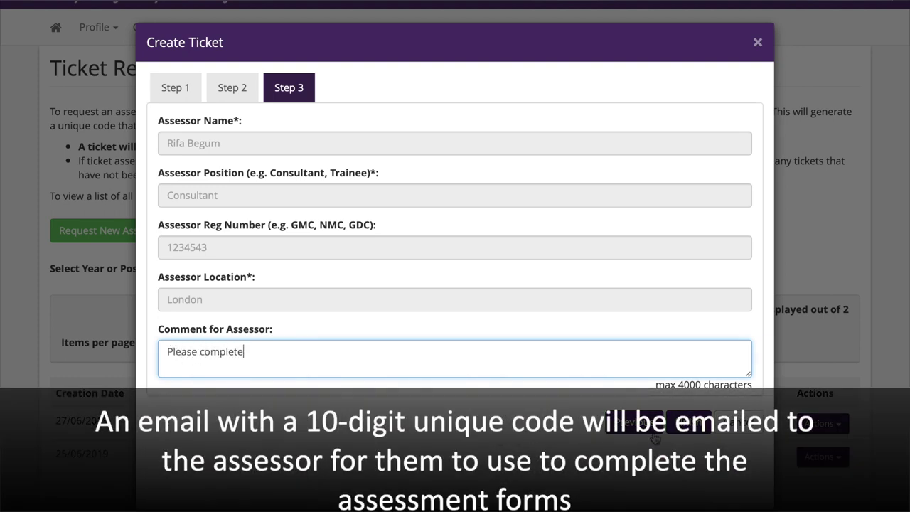
left_click(700, 430)
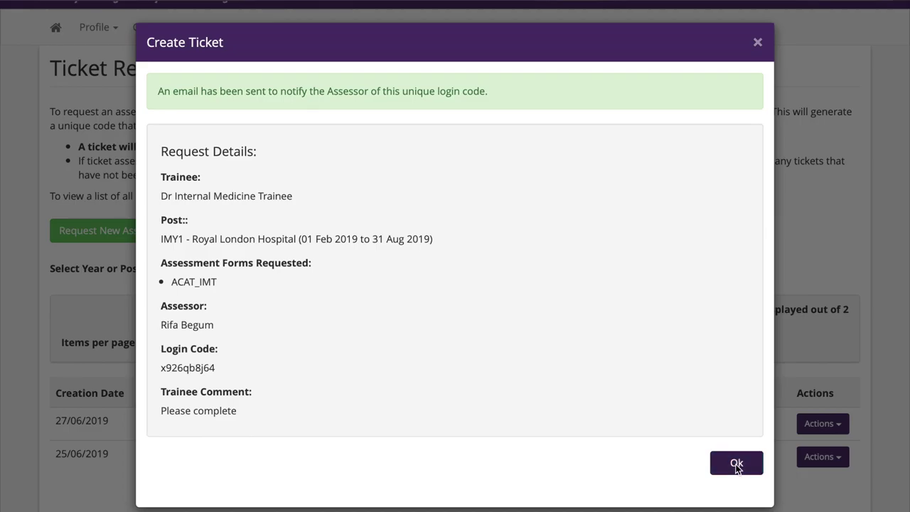
left_click(736, 464)
Step: Scroll the three-ticket list, then show the Reflection options
scroll(590, 416, "down", 3)
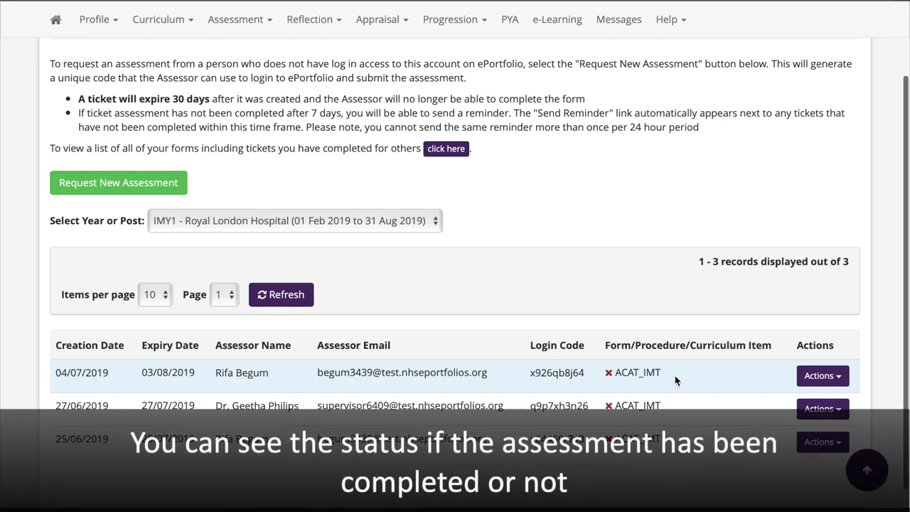
scroll(666, 250, "up", 3)
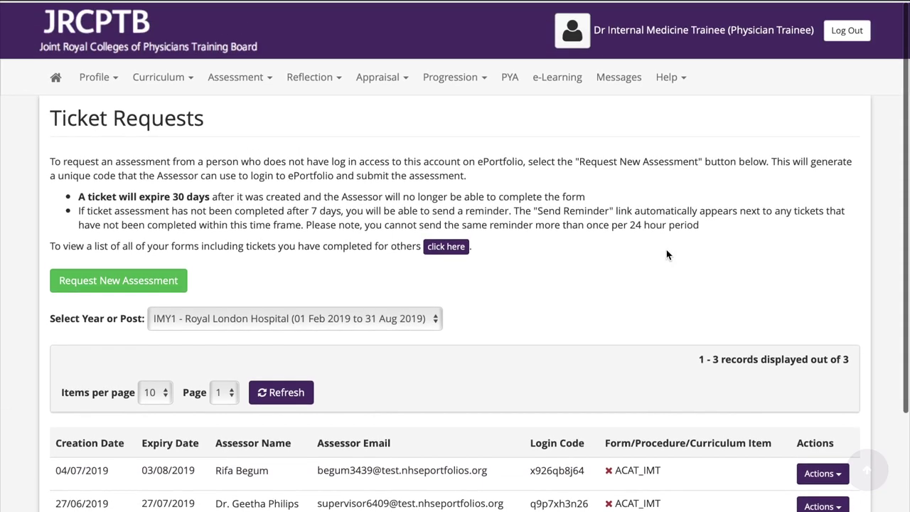
left_click(303, 87)
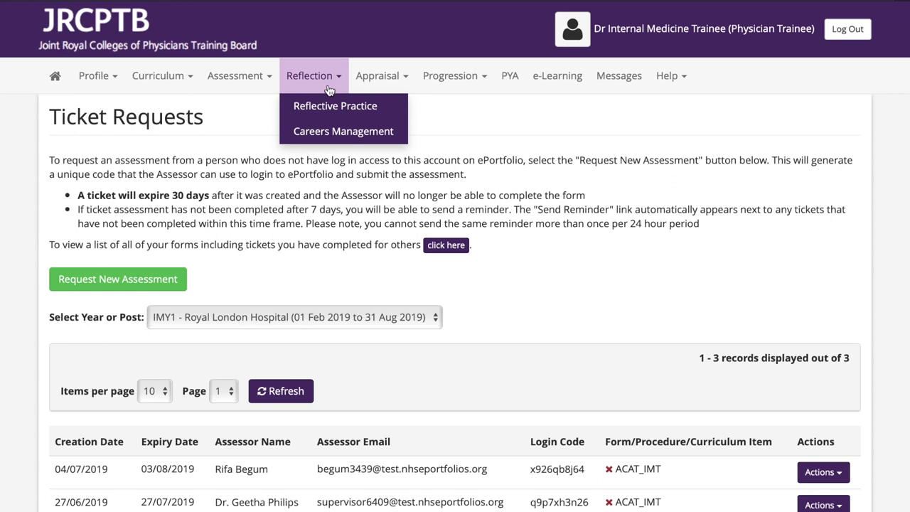
Step: Start a new reflective log and browse the log types, from Management and Leadership reflection to Attendance at organised teaching
left_click(325, 105)
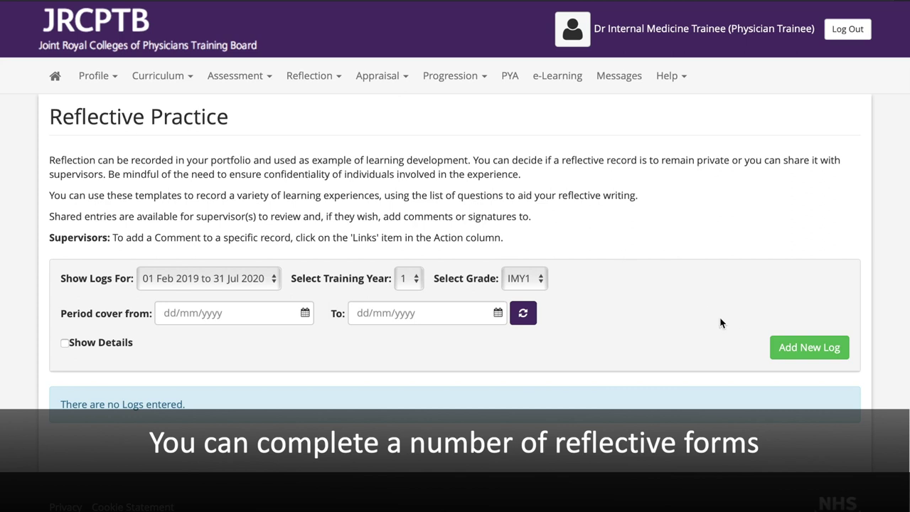
left_click(786, 347)
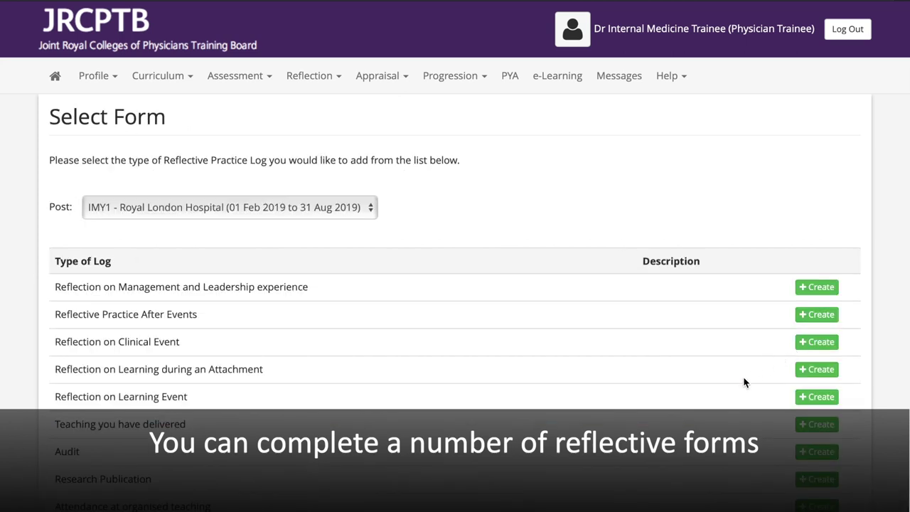
scroll(743, 378, "down", 3)
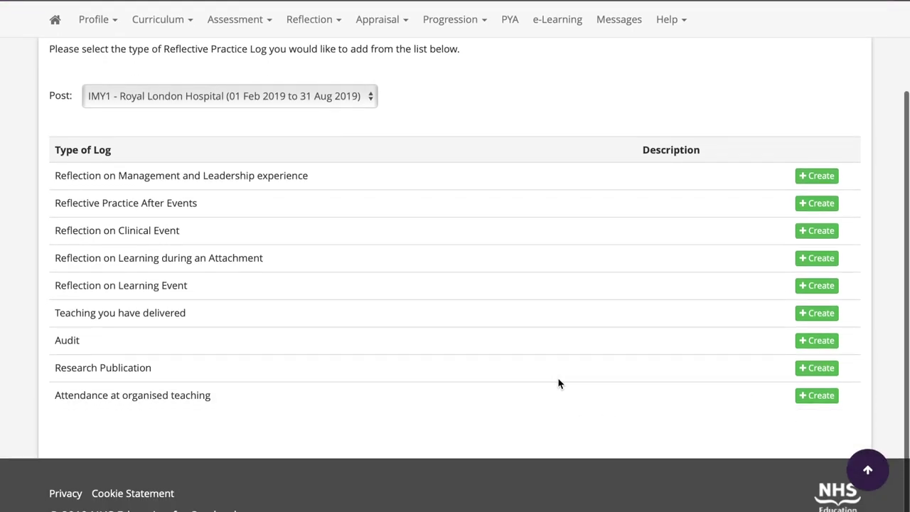
scroll(559, 384, "up", 3)
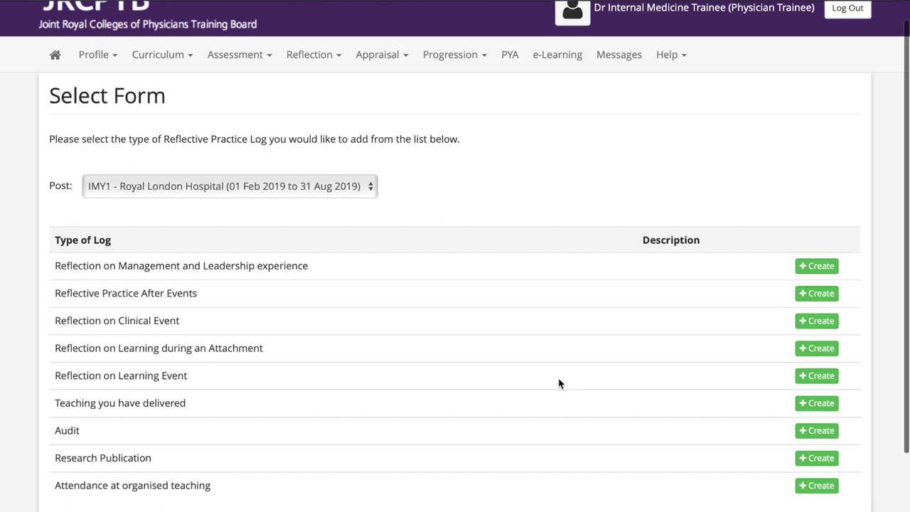
left_click(382, 61)
Step: Read the Induction, Mid-point Review, End of Attachment and Educational meeting appraisal descriptions
left_click(381, 83)
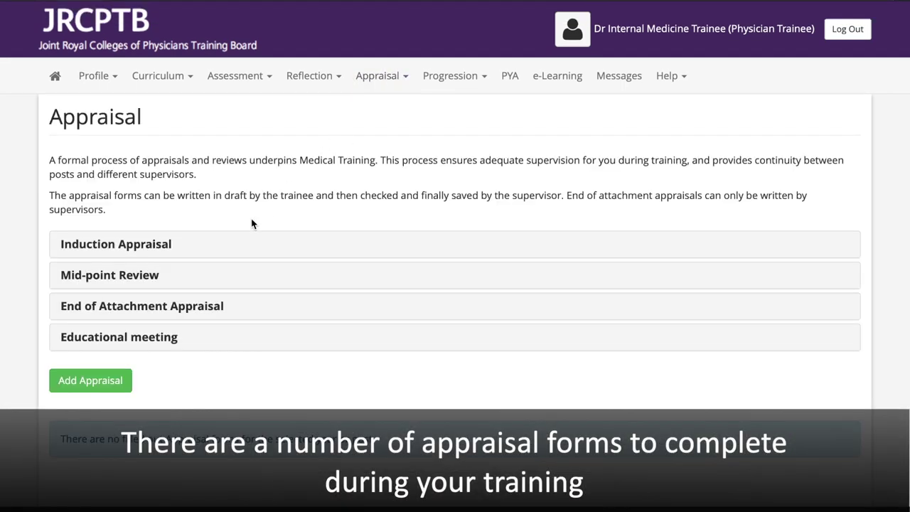
left_click(216, 251)
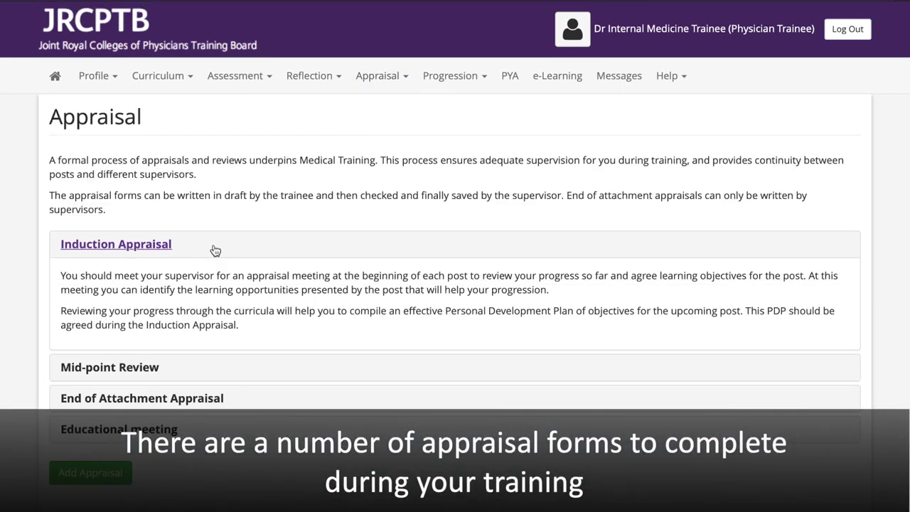
left_click(62, 369)
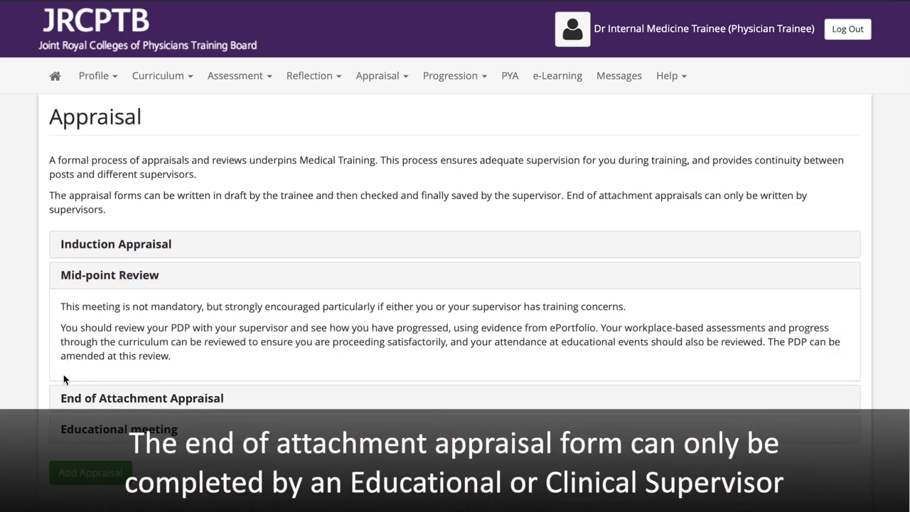
left_click(69, 400)
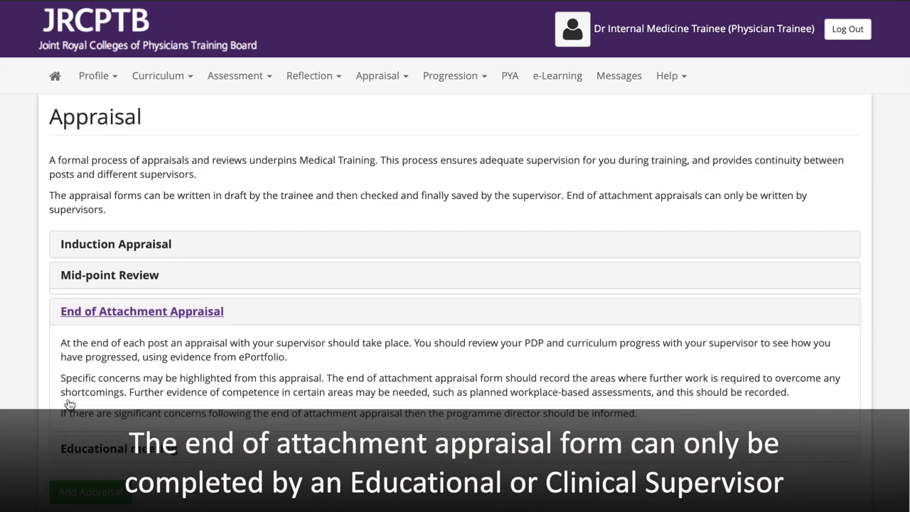
scroll(69, 403, "down", 1)
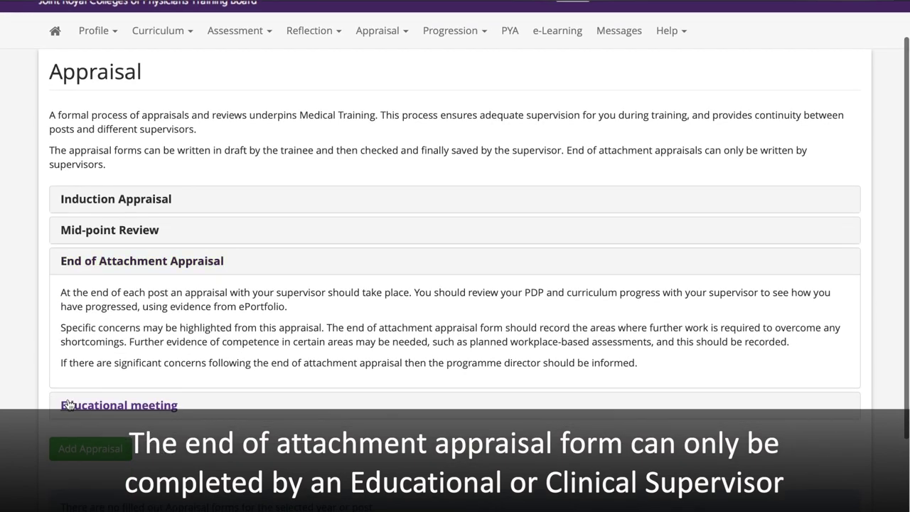
left_click(69, 404)
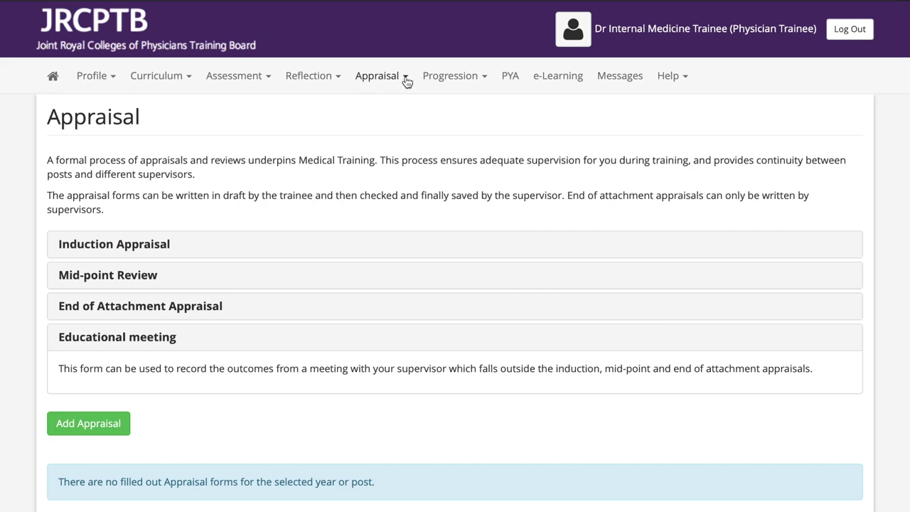
Step: View the Personal Development Plan page, empty for 01 Feb 2019 to 31 Jul 2020, then Summary Overview
left_click(408, 37)
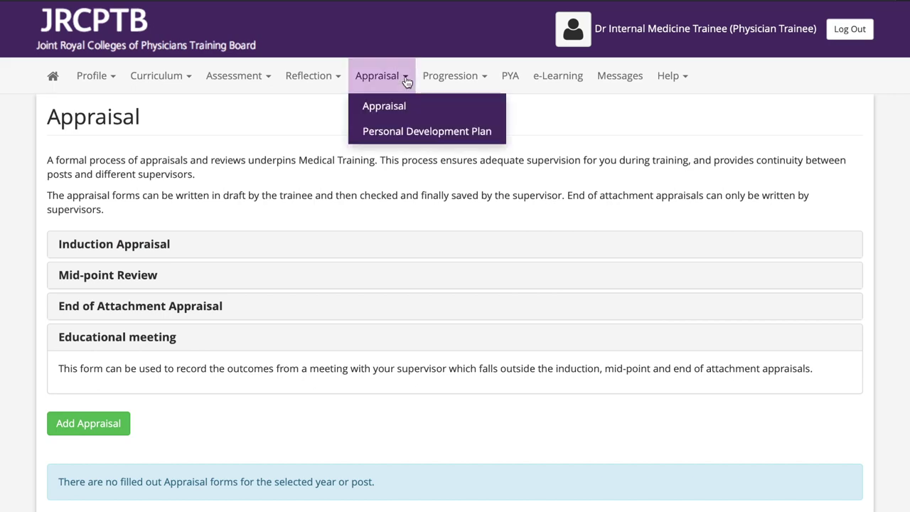
left_click(406, 132)
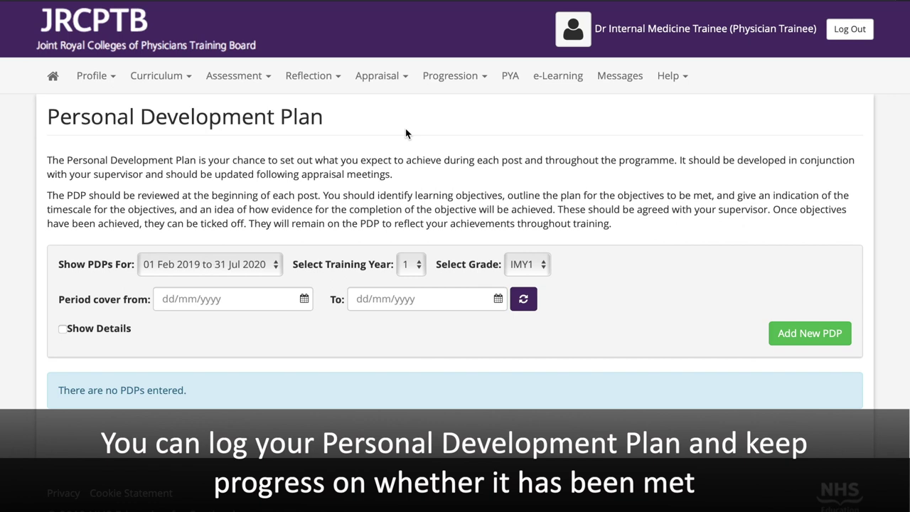
left_click(478, 78)
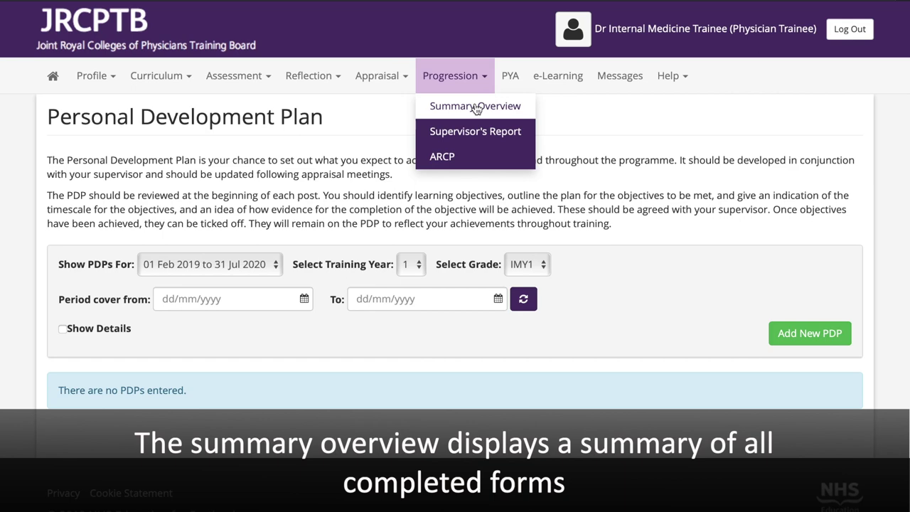
left_click(475, 107)
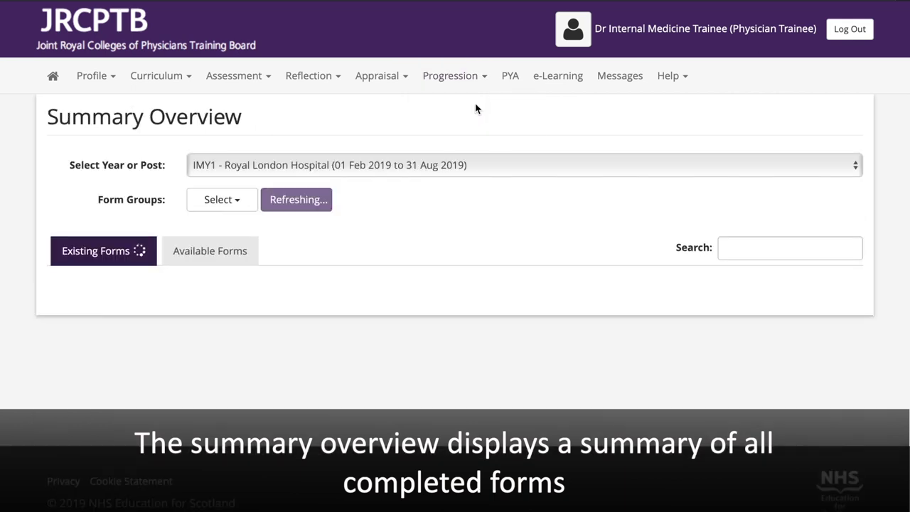
Step: Review the IMY1 post's existing forms, then its available forms, noting which are supervisor-only
scroll(476, 108, "down", 4)
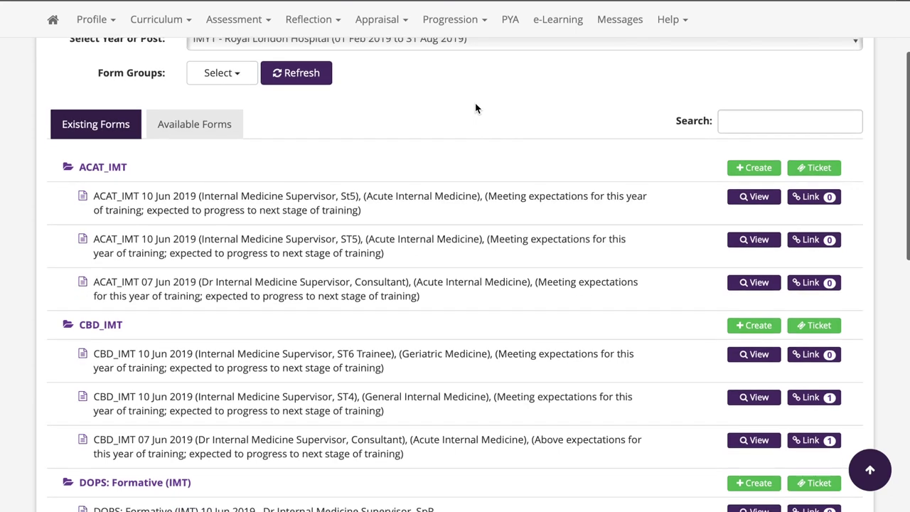
left_click(229, 125)
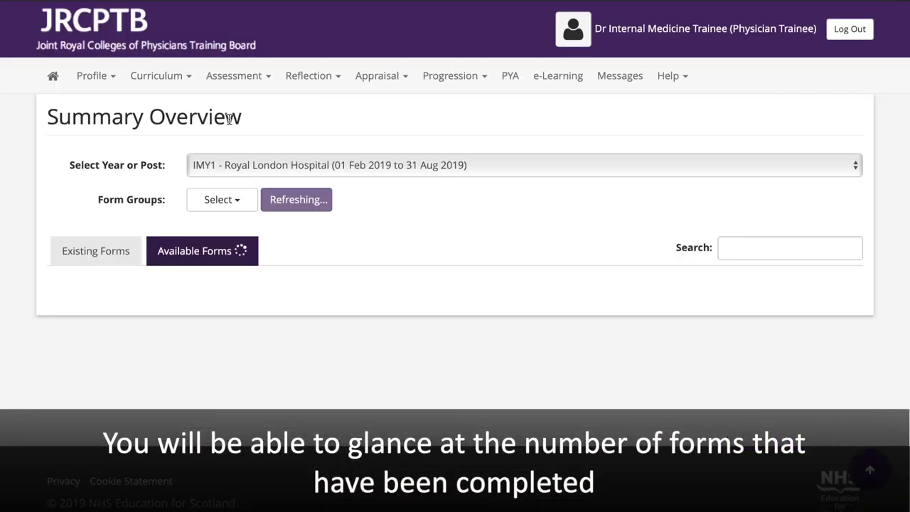
scroll(469, 249, "down", 1)
scroll(469, 249, "down", 4)
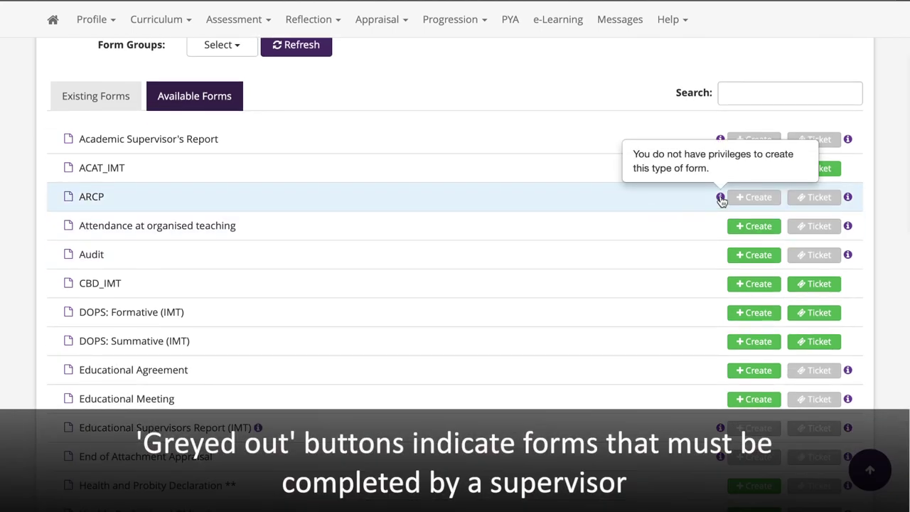
mouse_move(721, 144)
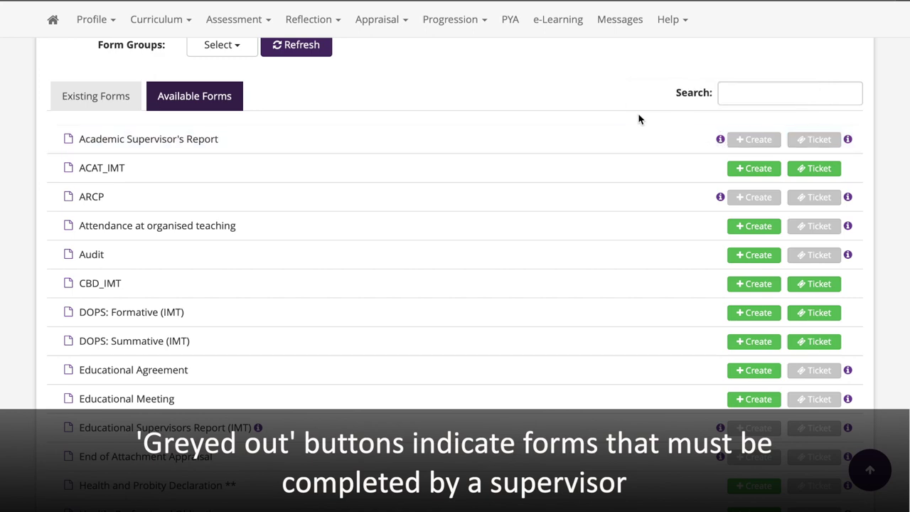
scroll(634, 115, "up", 3)
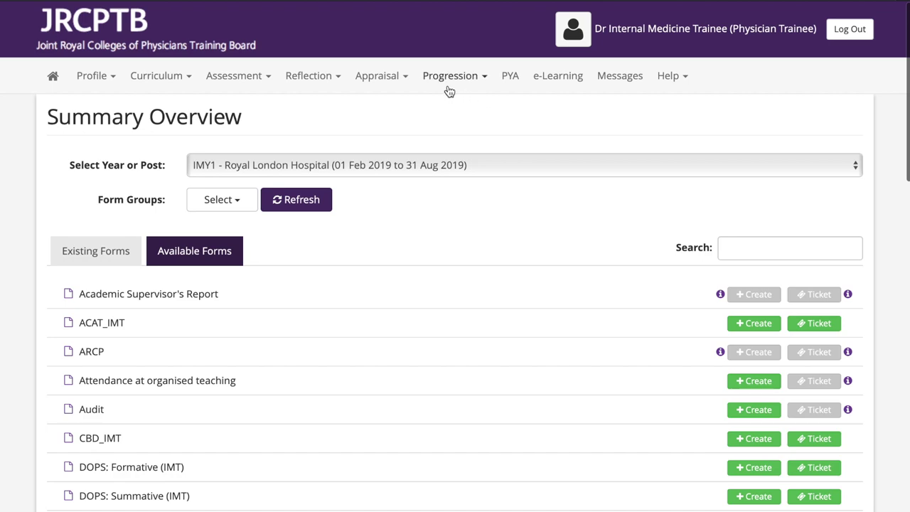
left_click(449, 89)
Step: Read and close the Educational Supervisors Report and Multiple Consultant Report guidance notes
left_click(459, 132)
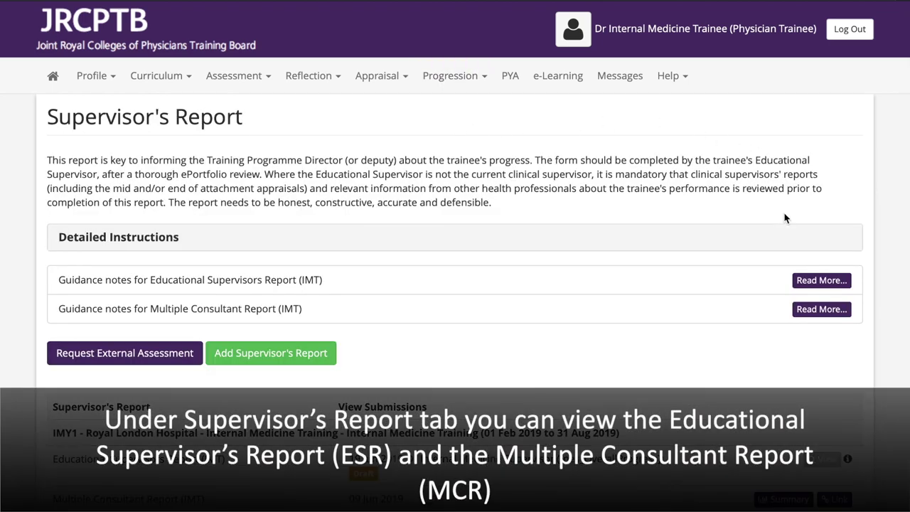
left_click(829, 281)
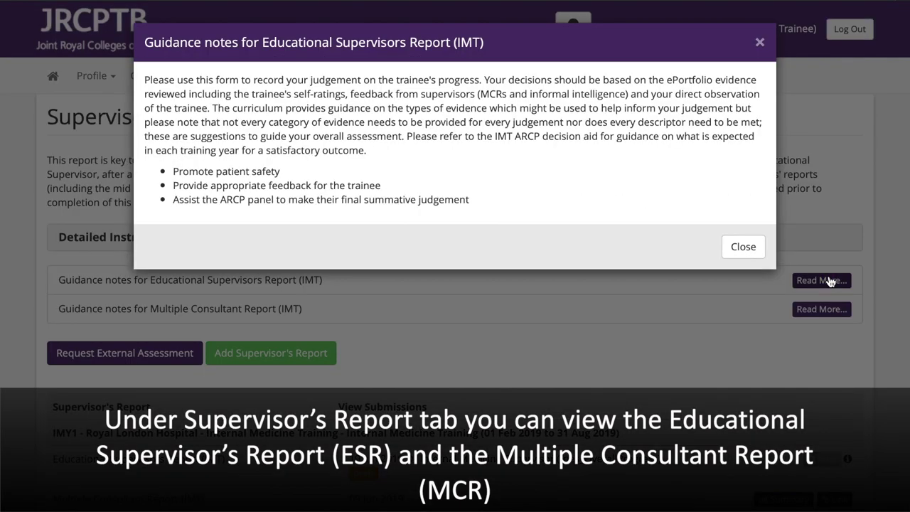
left_click(743, 246)
left_click(805, 310)
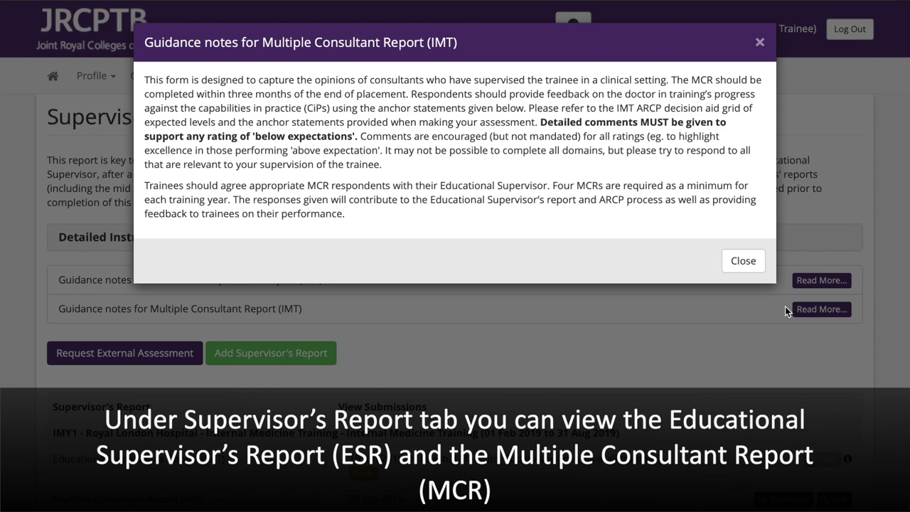
left_click(785, 311)
scroll(757, 345, "down", 3)
scroll(757, 345, "down", 2)
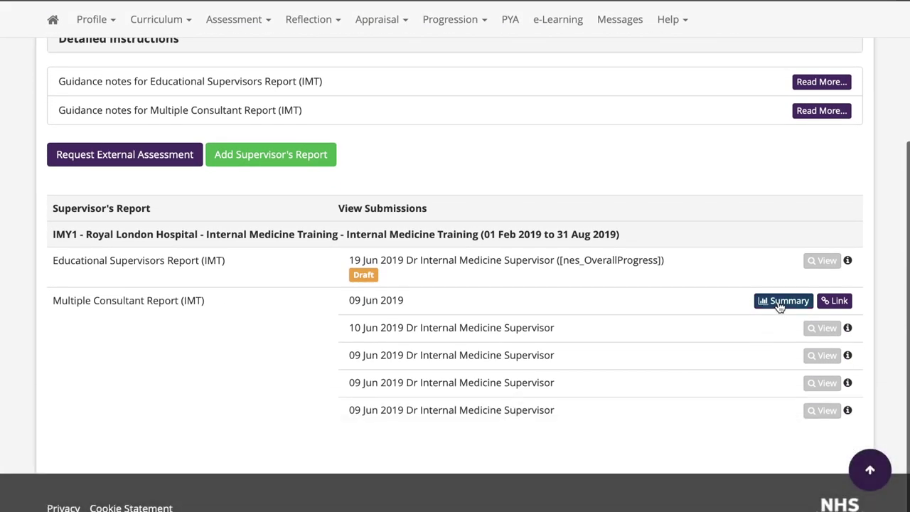
Step: Review the 09 Jun 2019 MCR Summary's Generic and Clinical CiP charts and comments from 4 supervisors
left_click(780, 302)
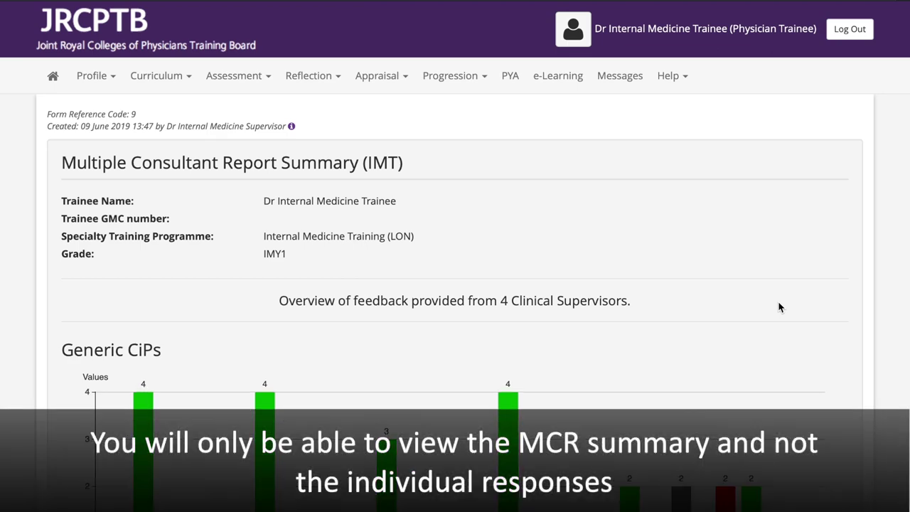
scroll(780, 307, "down", 3)
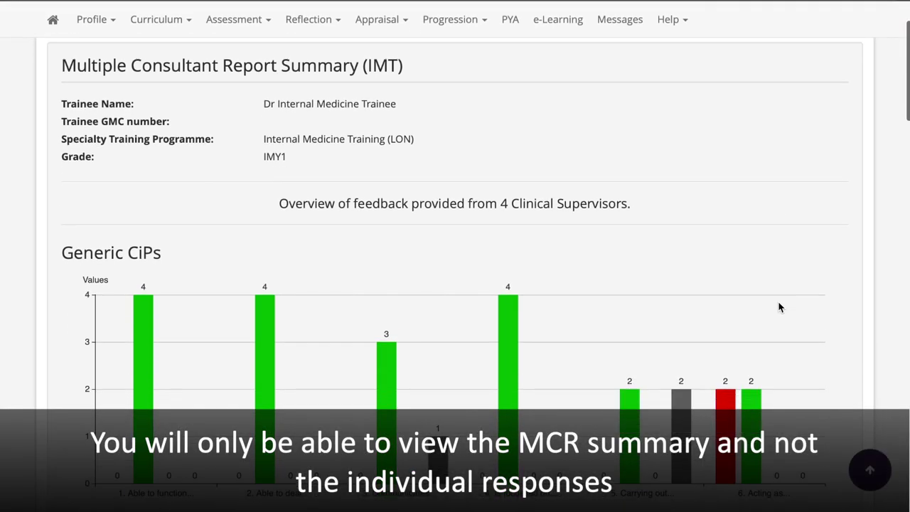
scroll(780, 307, "down", 5)
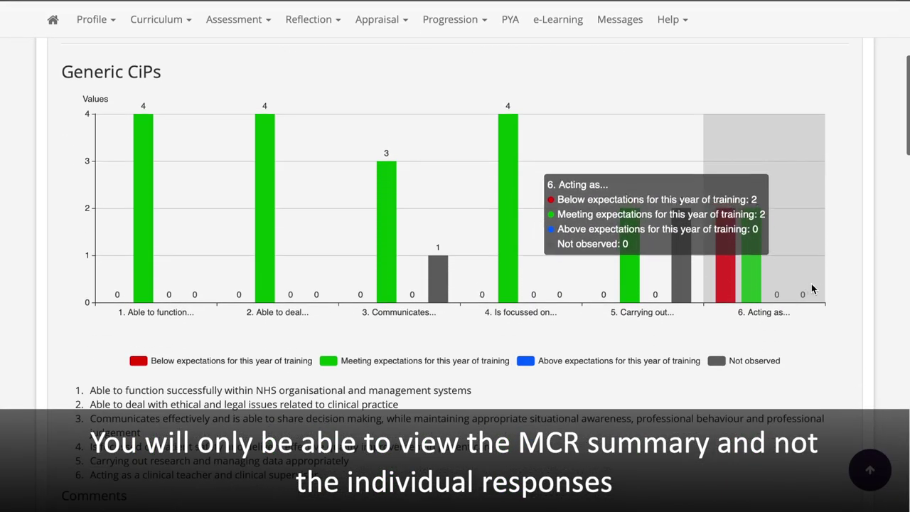
scroll(846, 287, "down", 9)
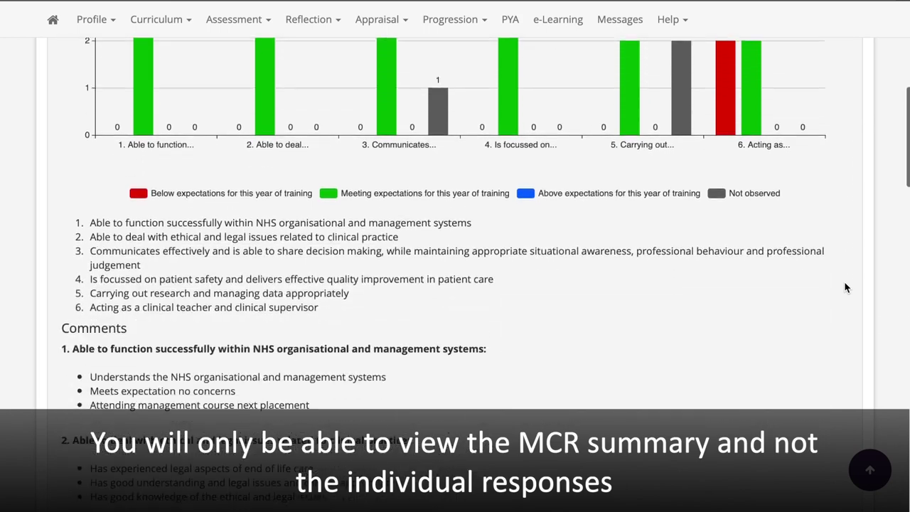
scroll(845, 287, "down", 13)
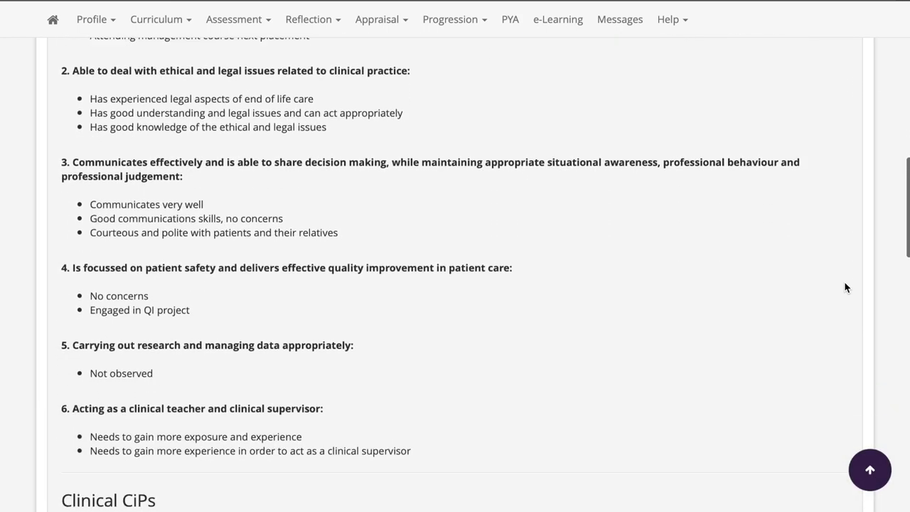
scroll(845, 287, "down", 3)
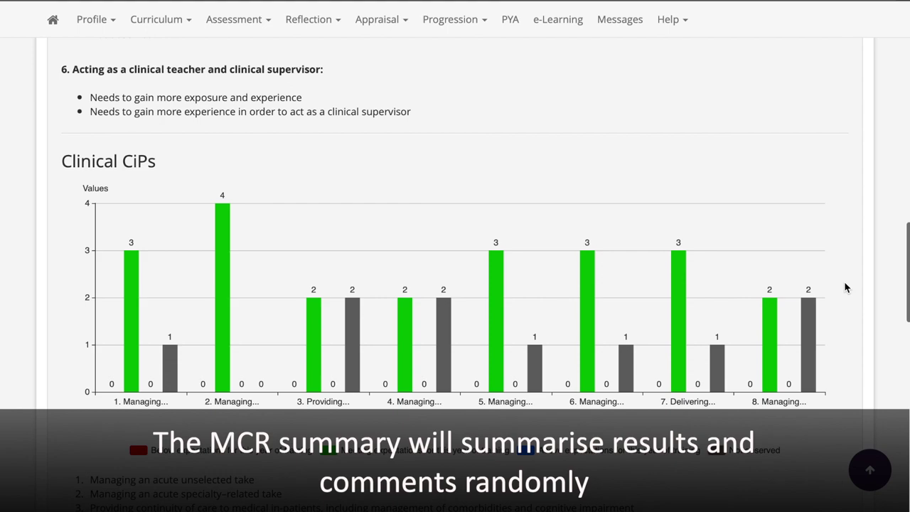
scroll(845, 287, "down", 1)
scroll(845, 287, "down", 10)
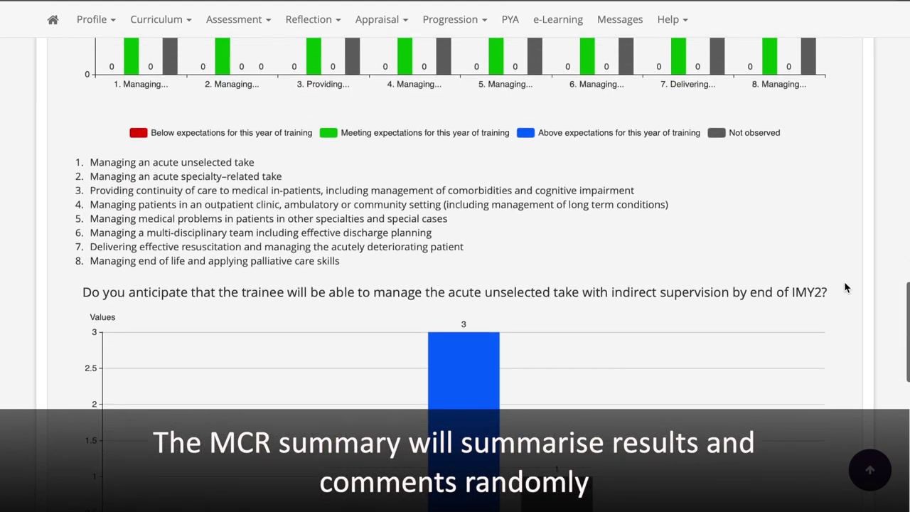